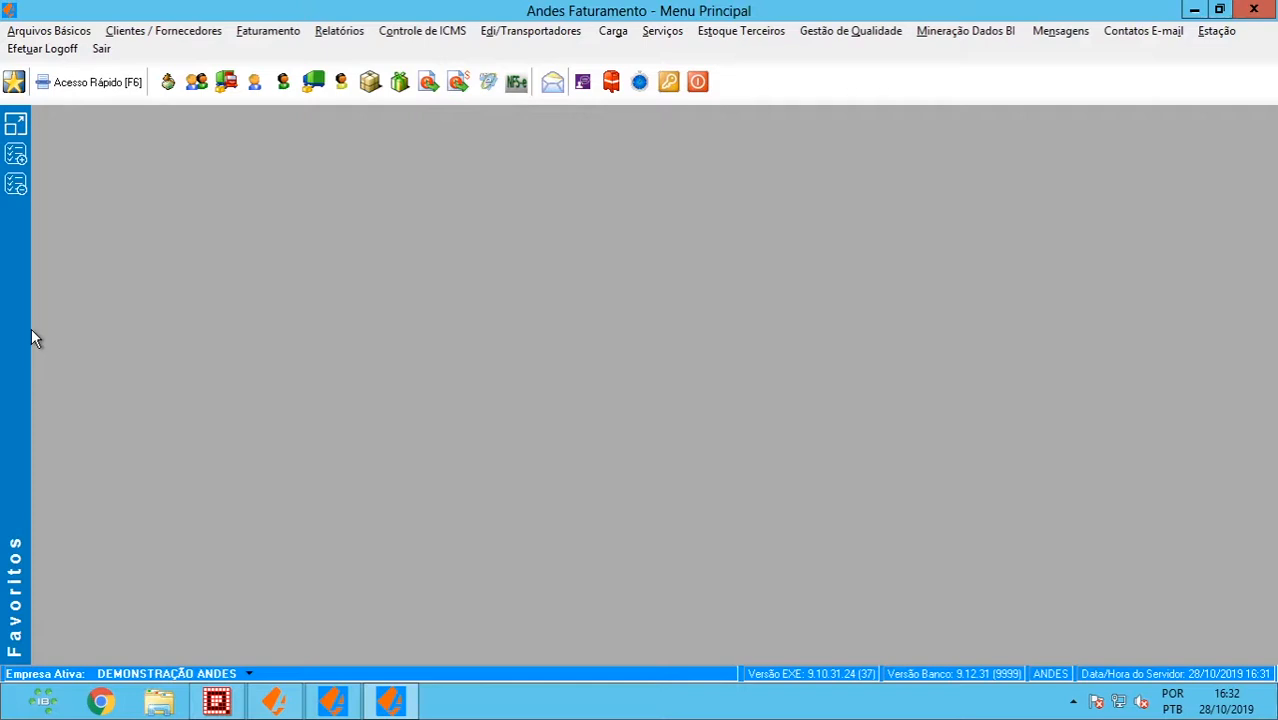
- Show the Arquivos Básicos Estoque submenu with Natureza de Operação and Tipo de Movimento no Estoque
{"action": "left_click", "coordinate": [48, 30]}
{"action": "left_click", "coordinate": [155, 168]}
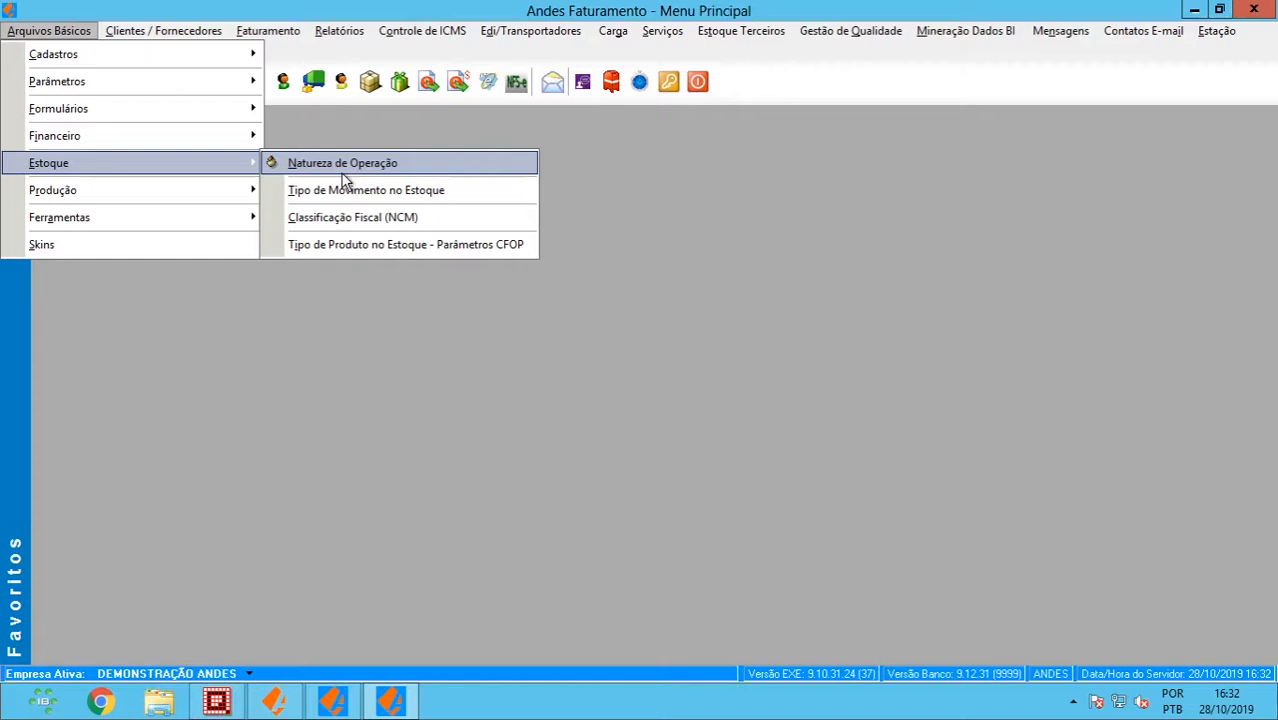
- Open the Natureza de Operação register, filter codes to 5.9%, and select row 5.901
{"action": "left_click", "coordinate": [341, 172]}
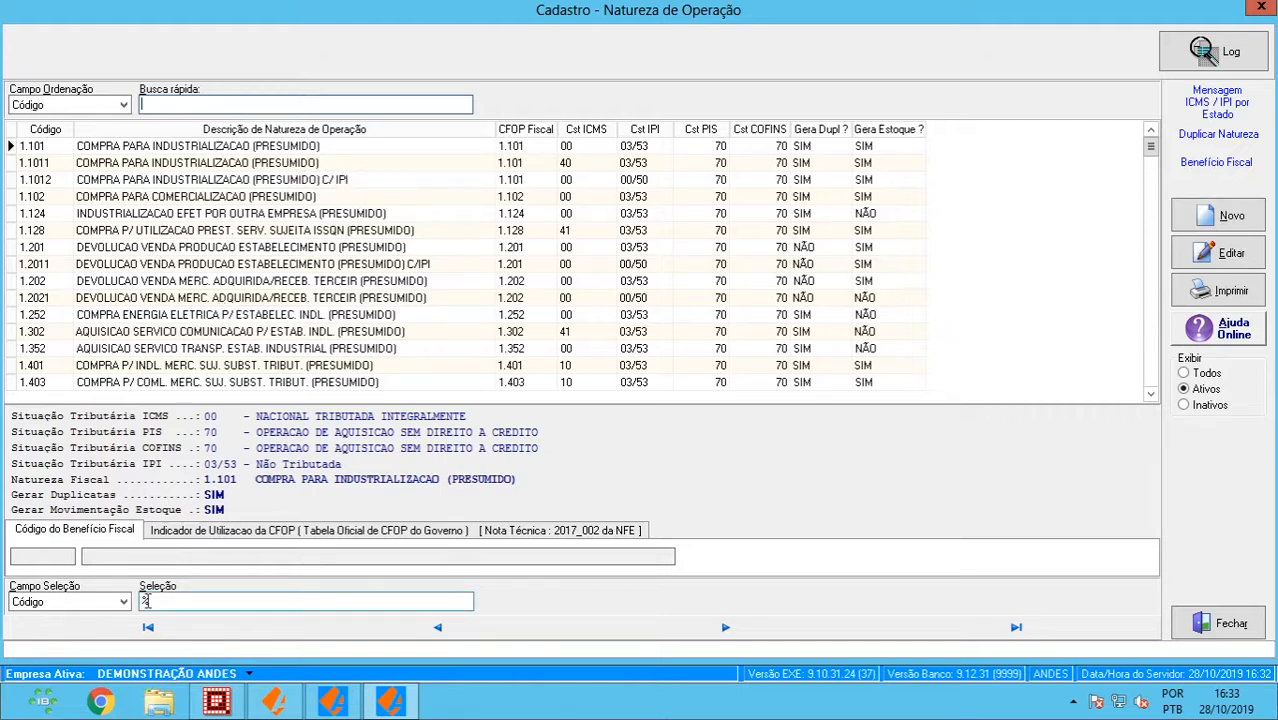
{"action": "left_click", "coordinate": [143, 601]}
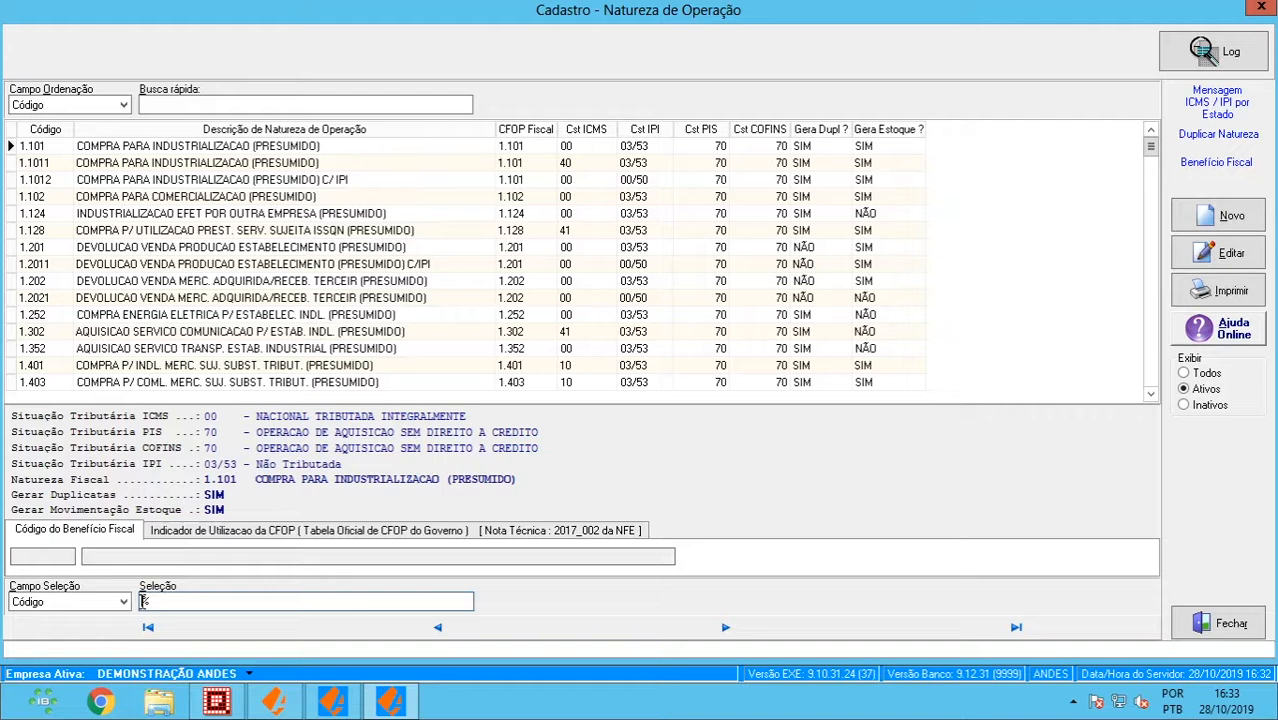
{"action": "type", "text": "5.9"}
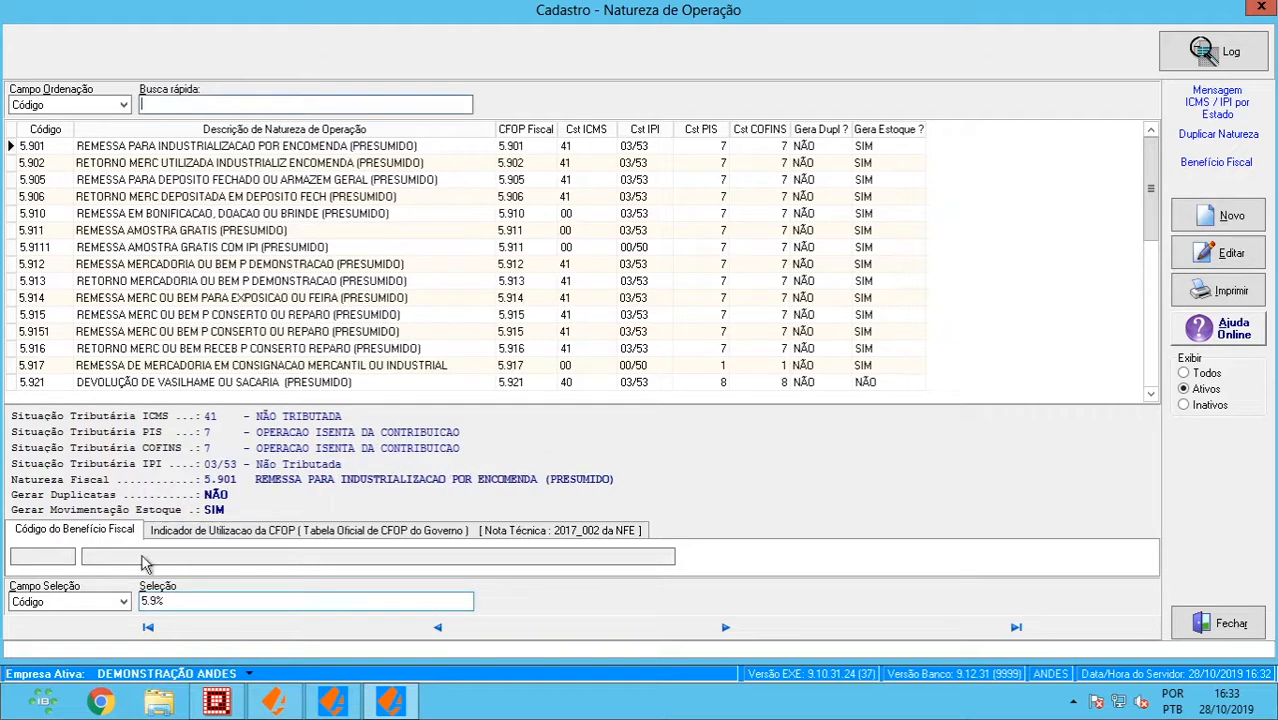
{"action": "left_click", "coordinate": [238, 106]}
{"action": "left_click", "coordinate": [231, 150]}
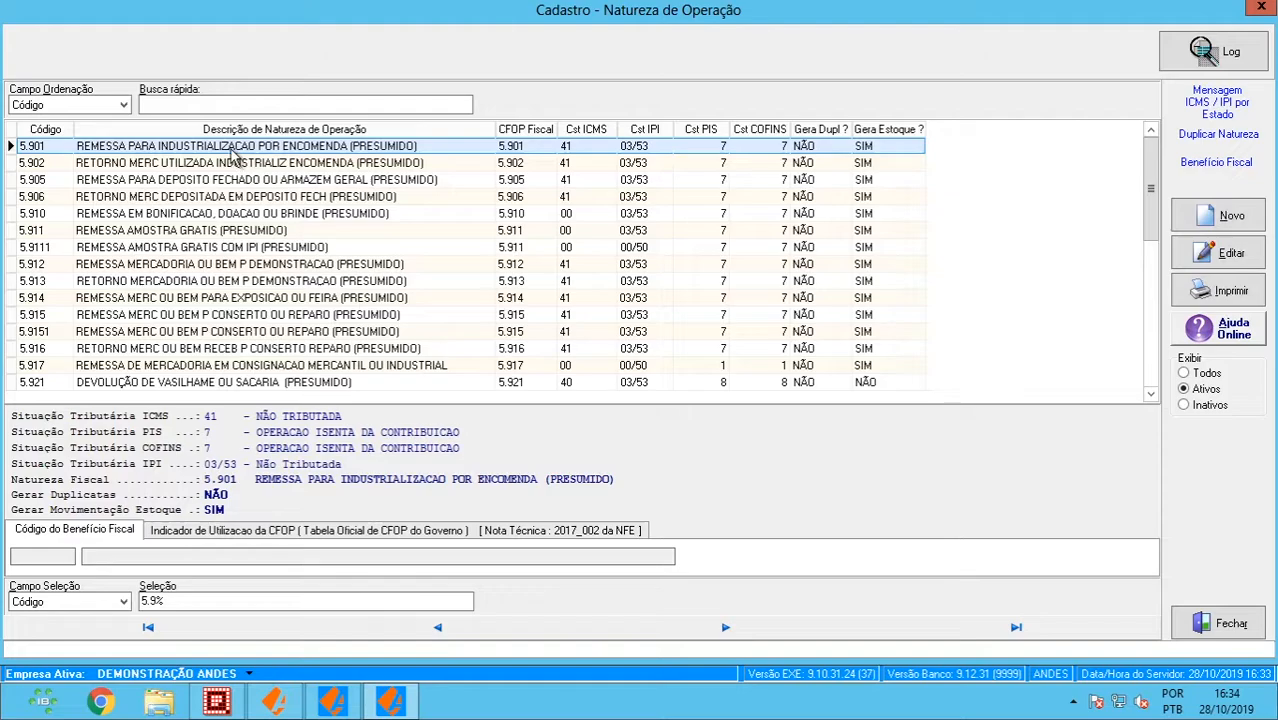
- Open record 5.901 with the supervisor login and show its linked stock movement types list
{"action": "double_click", "coordinate": [232, 153]}
{"action": "type", "text": "ANDES"}
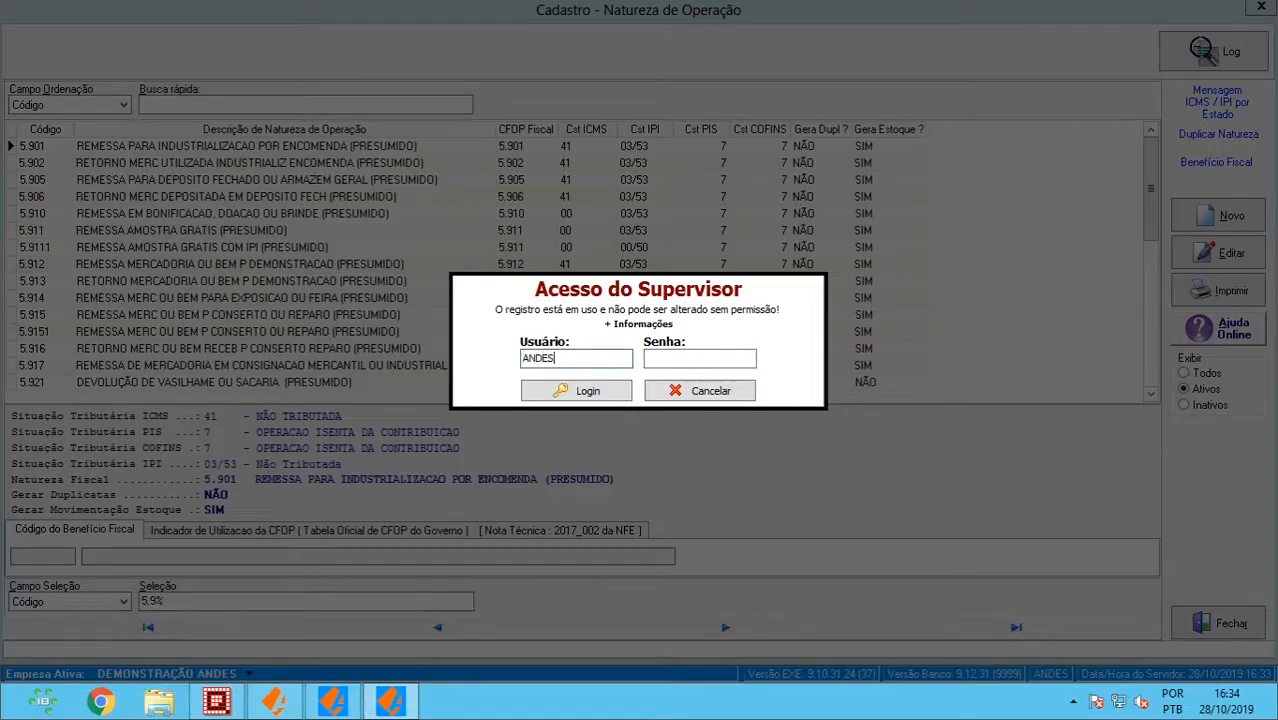
{"action": "key", "text": "Tab"}
{"action": "type", "text": "*****"}
{"action": "key", "text": "Return"}
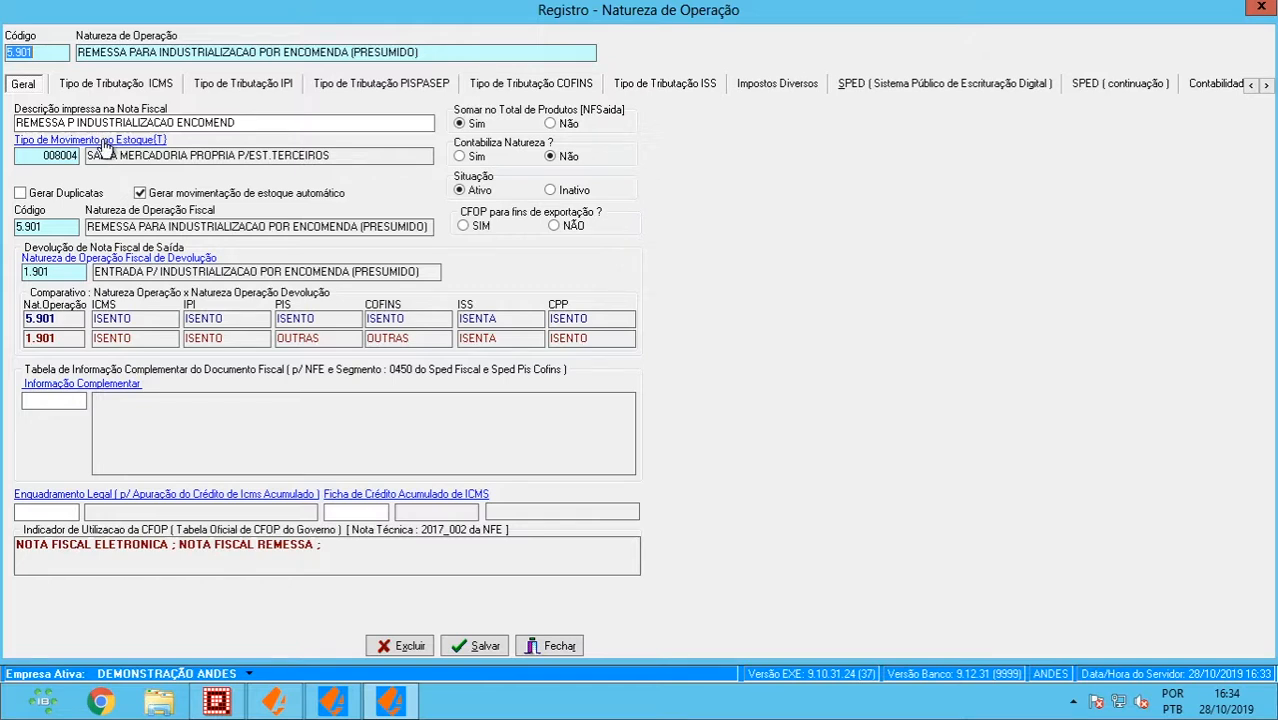
{"action": "left_click", "coordinate": [104, 142]}
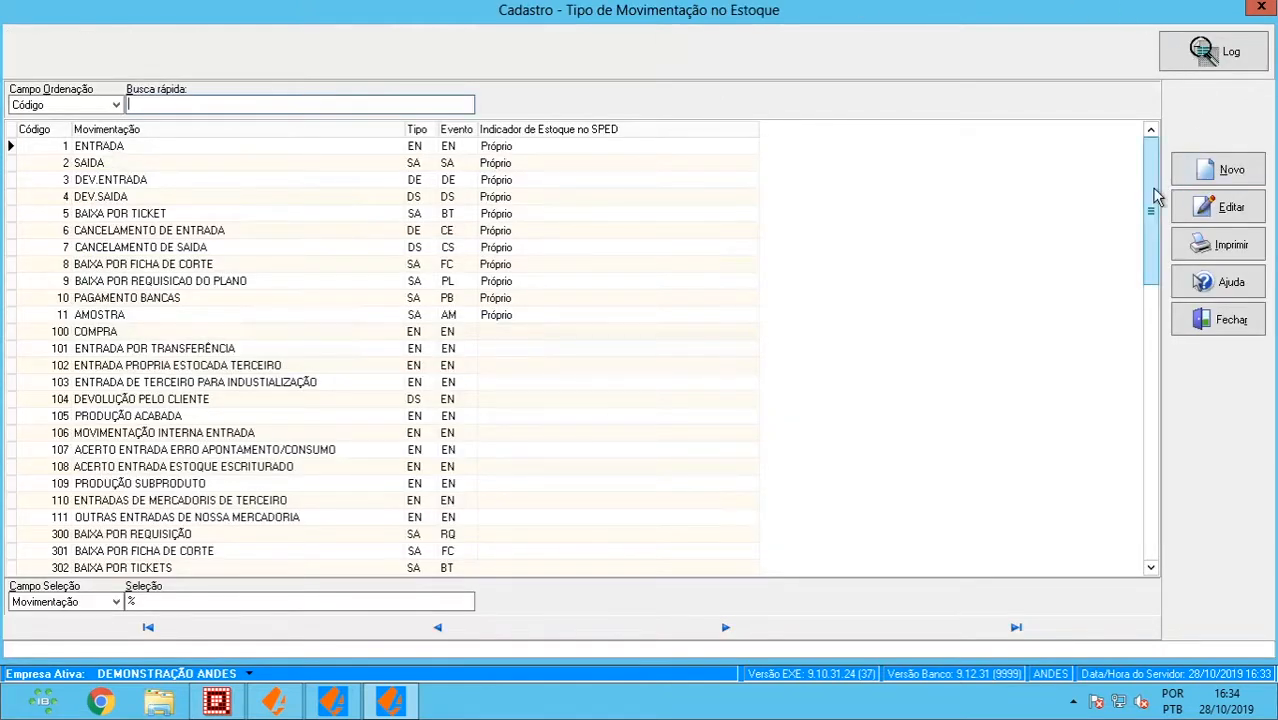
{"action": "left_click_drag", "start_coordinate": [1157, 195], "coordinate": [1149, 528]}
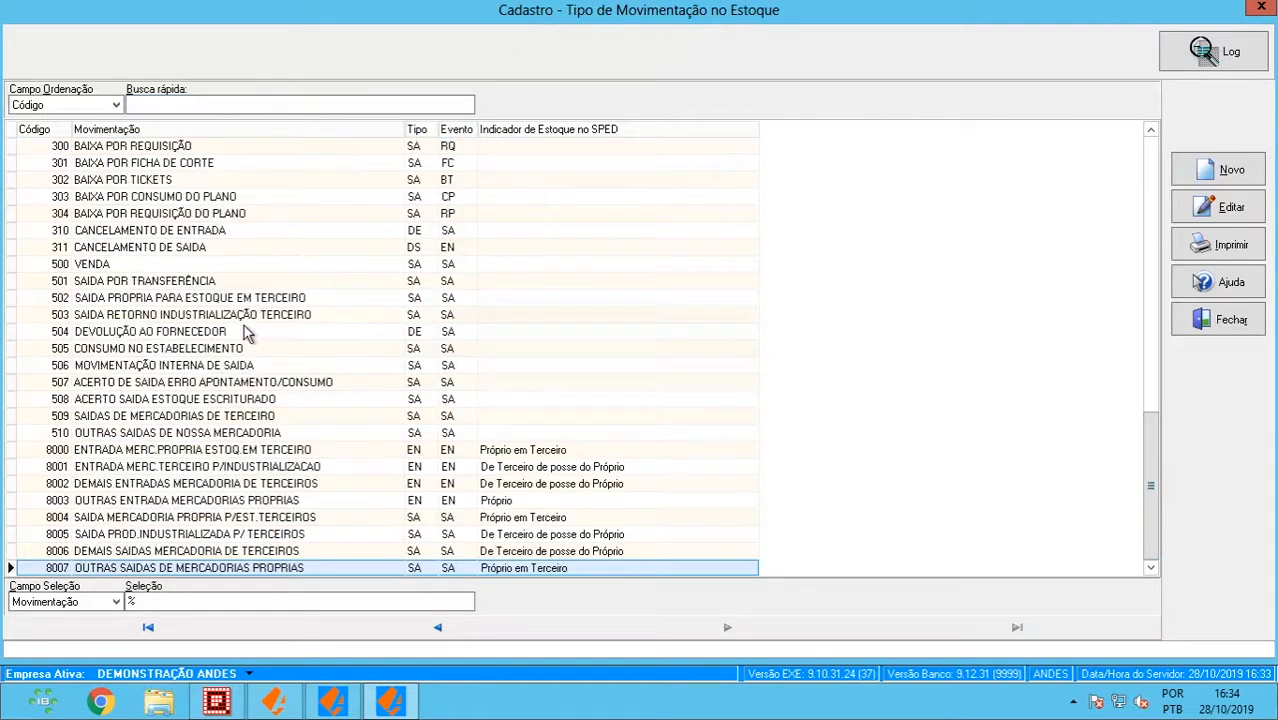
{"action": "left_click", "coordinate": [172, 517]}
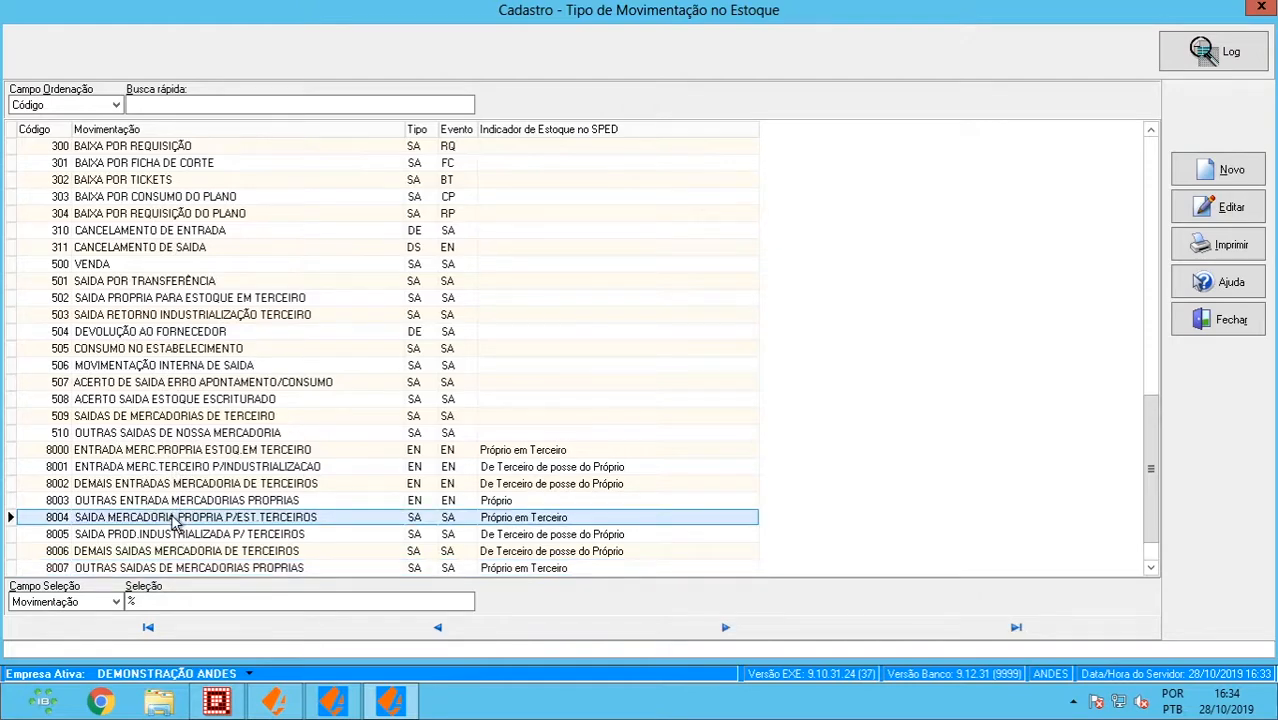
{"action": "double_click", "coordinate": [172, 517]}
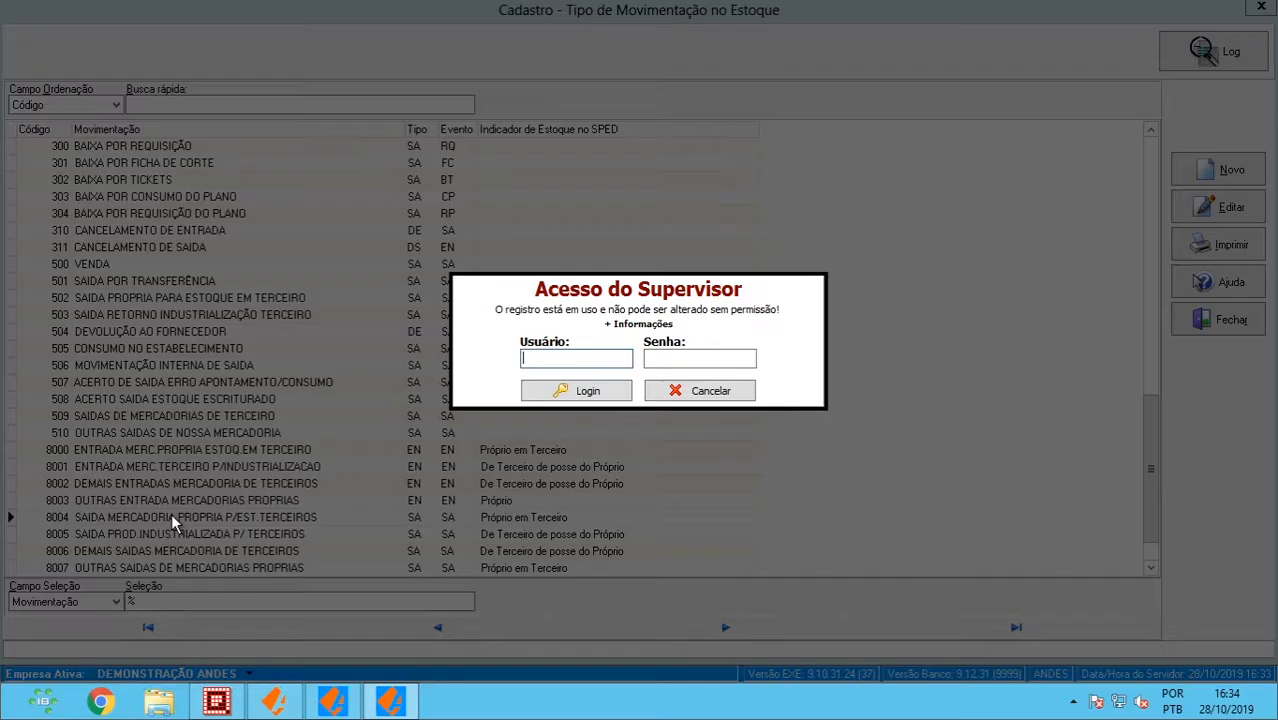
{"action": "type", "text": "ANDES"}
{"action": "key", "text": "Tab"}
{"action": "type", "text": "*****"}
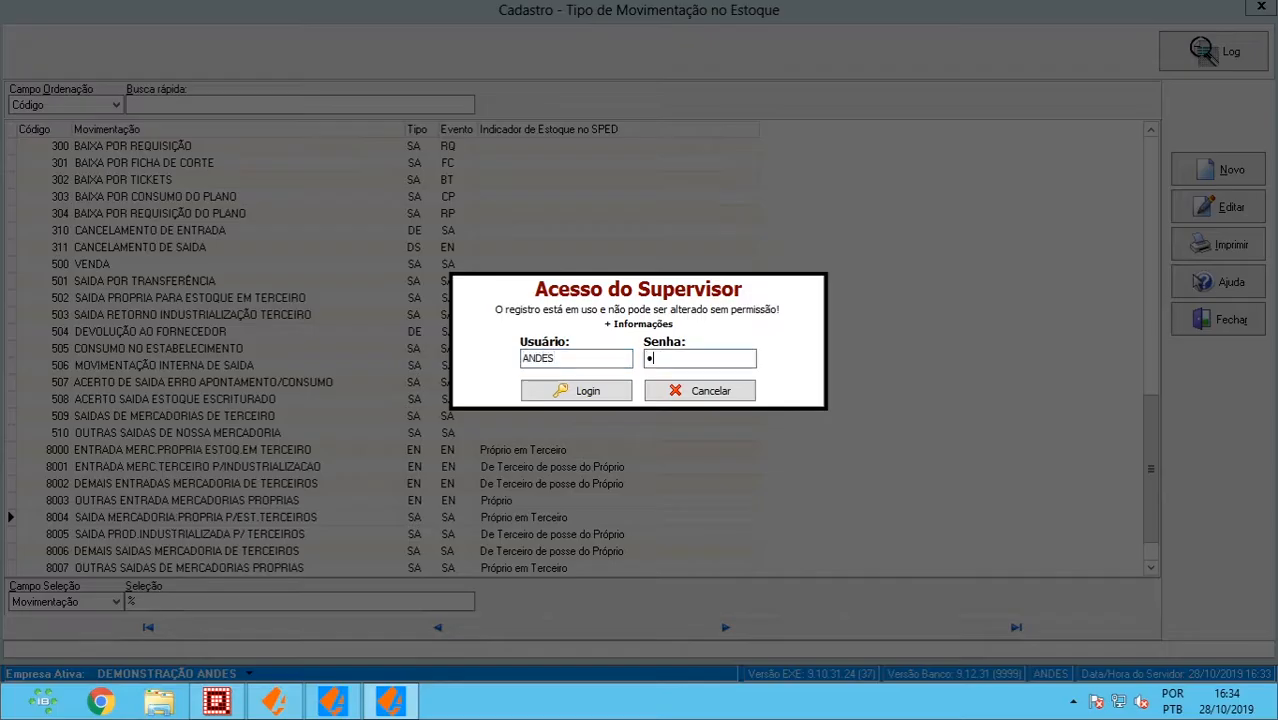
{"action": "key", "text": "Return"}
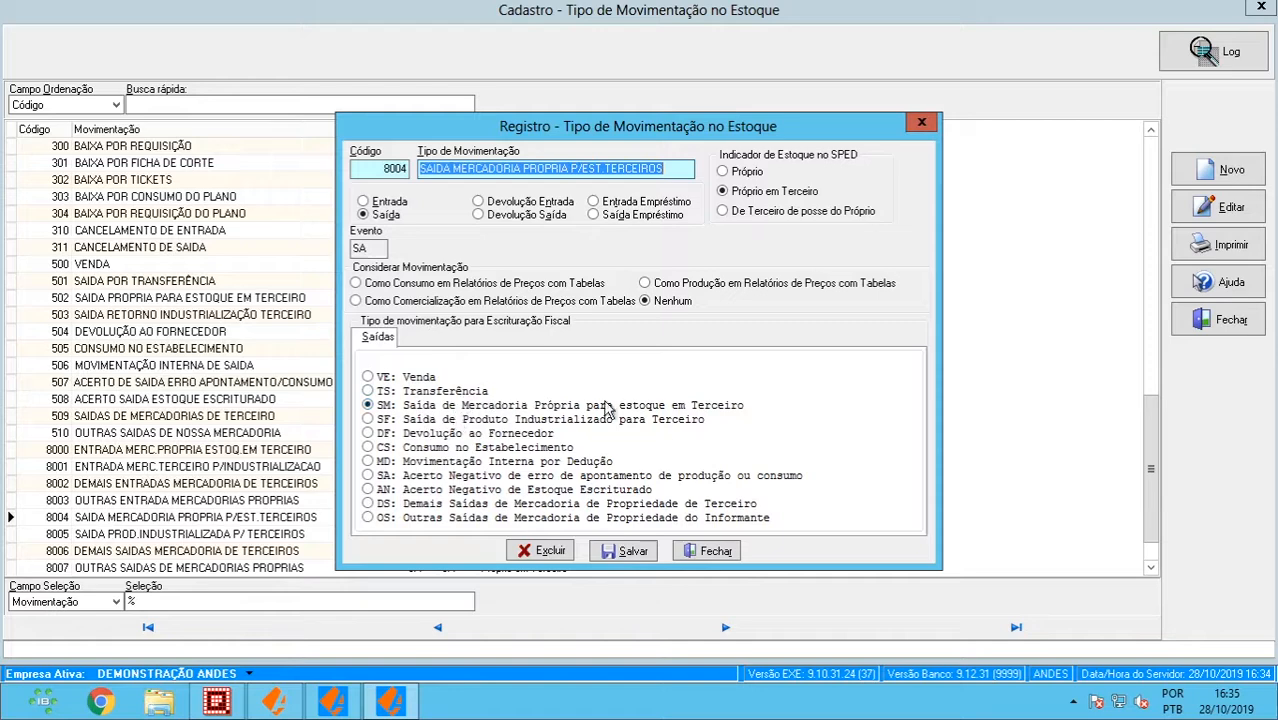
{"action": "left_click", "coordinate": [705, 552]}
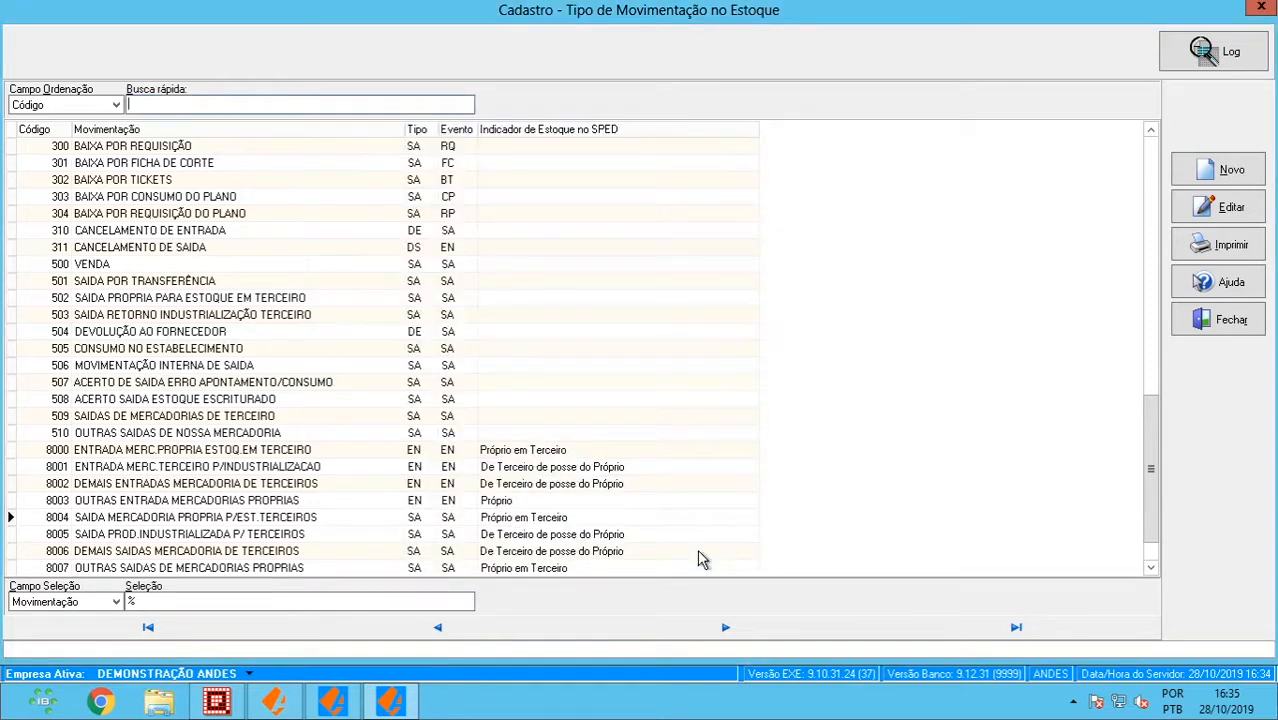
- Close the movement types list and the 5.901 record, then filter the list to 1.902%
{"action": "key", "text": "Escape"}
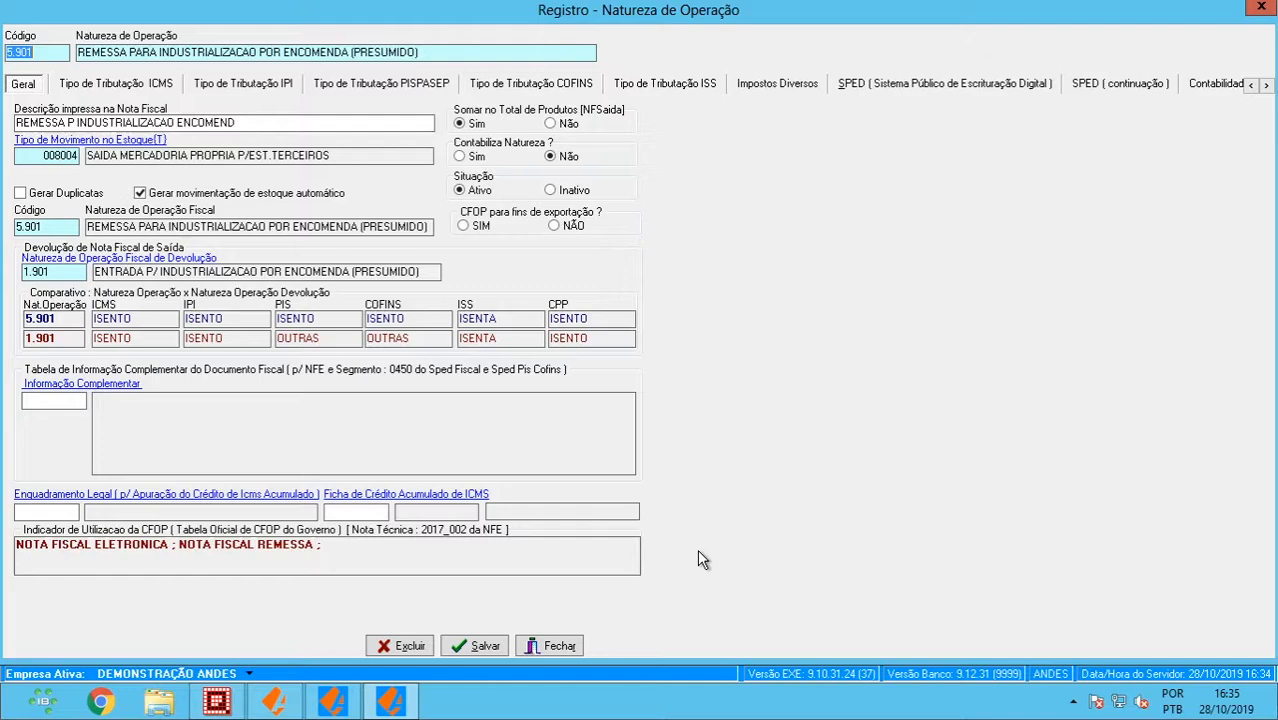
{"action": "key", "text": "Escape"}
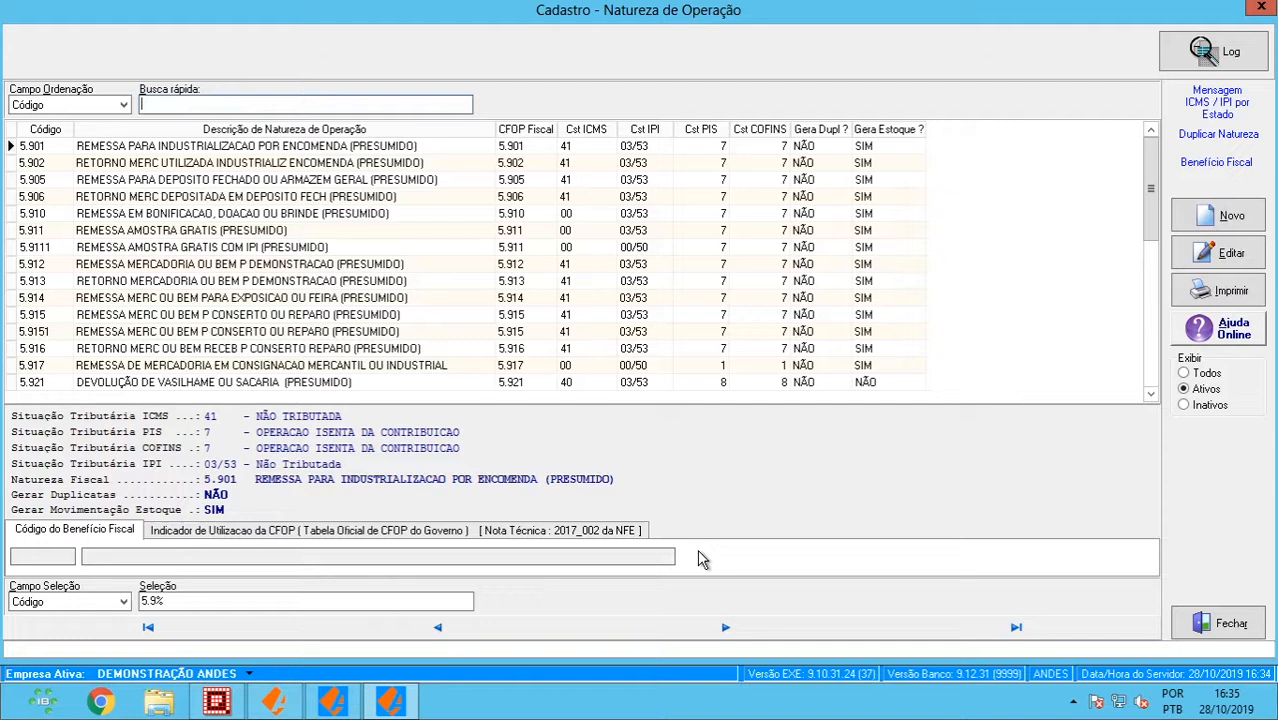
{"action": "left_click", "coordinate": [157, 599]}
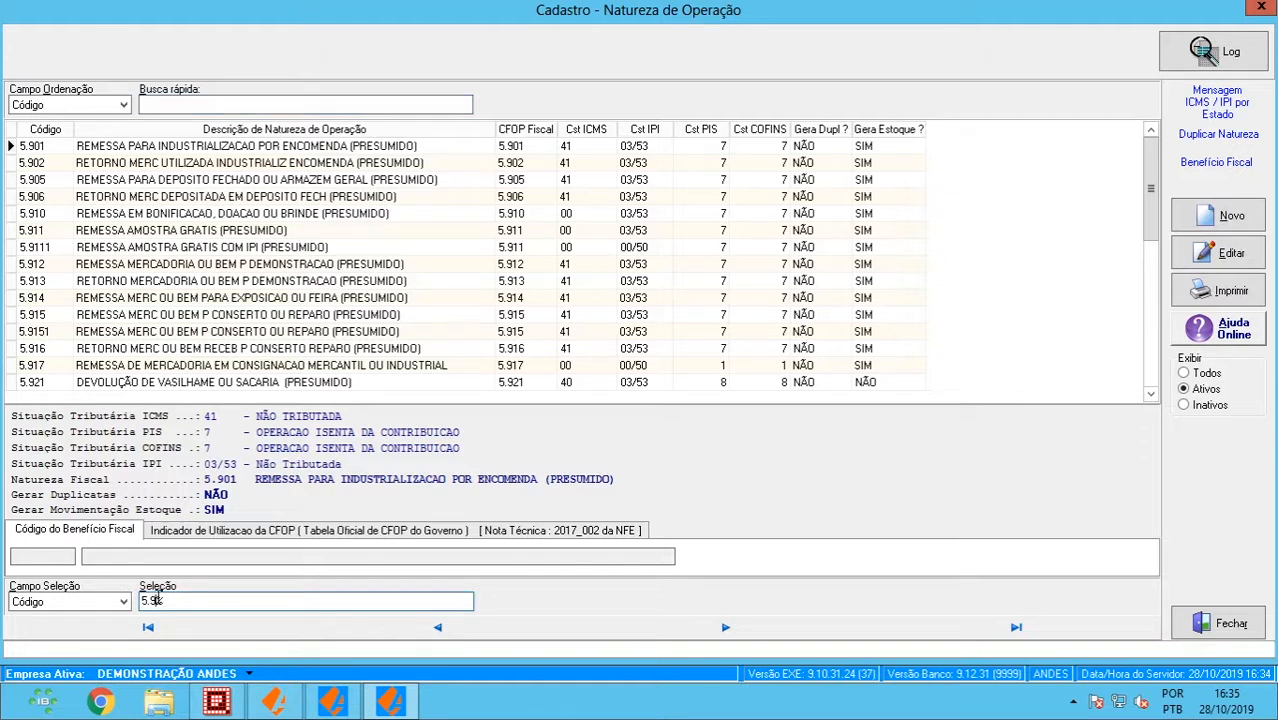
{"action": "key", "text": "BackSpace"}
{"action": "key", "text": "BackSpace"}
{"action": "key", "text": "BackSpace"}
{"action": "key", "text": "BackSpace"}
{"action": "type", "text": "1.90"}
{"action": "key", "text": "BackSpace"}
{"action": "type", "text": "02"}
{"action": "key", "text": "Return"}
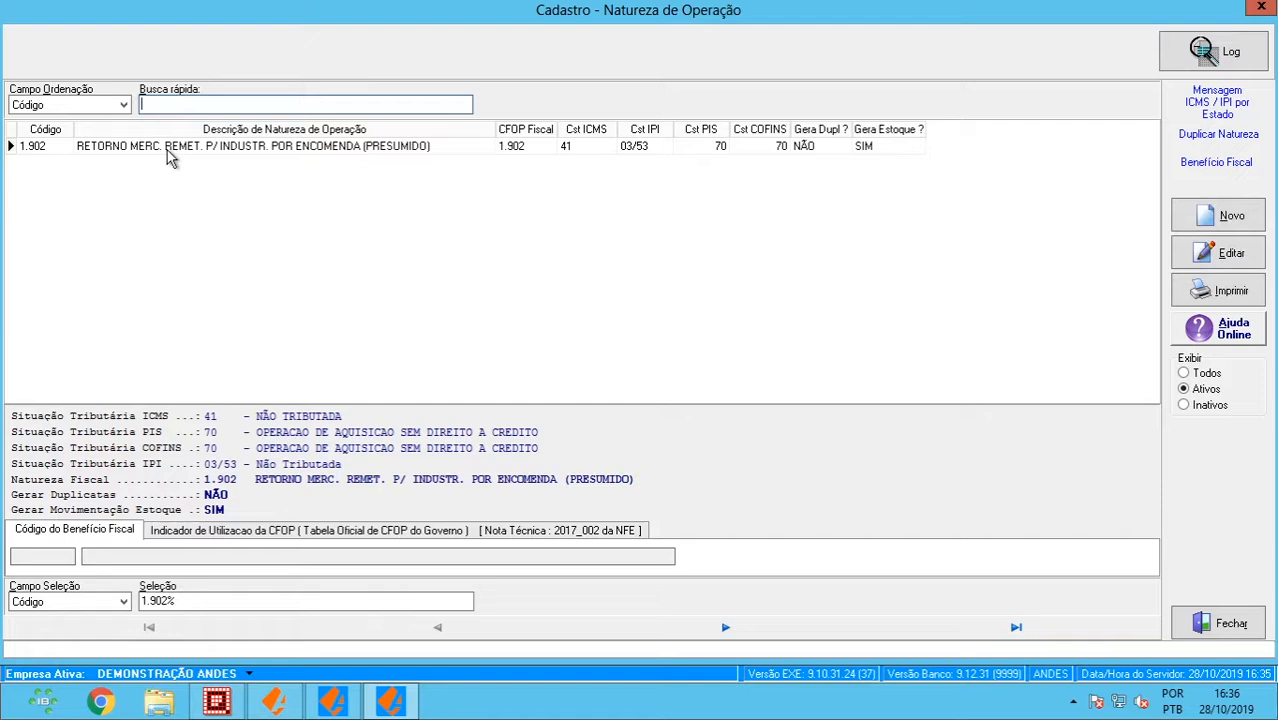
- Open operation record 1.902 after logging in as supervisor ANDES
{"action": "double_click", "coordinate": [167, 150]}
{"action": "type", "text": "ANDES"}
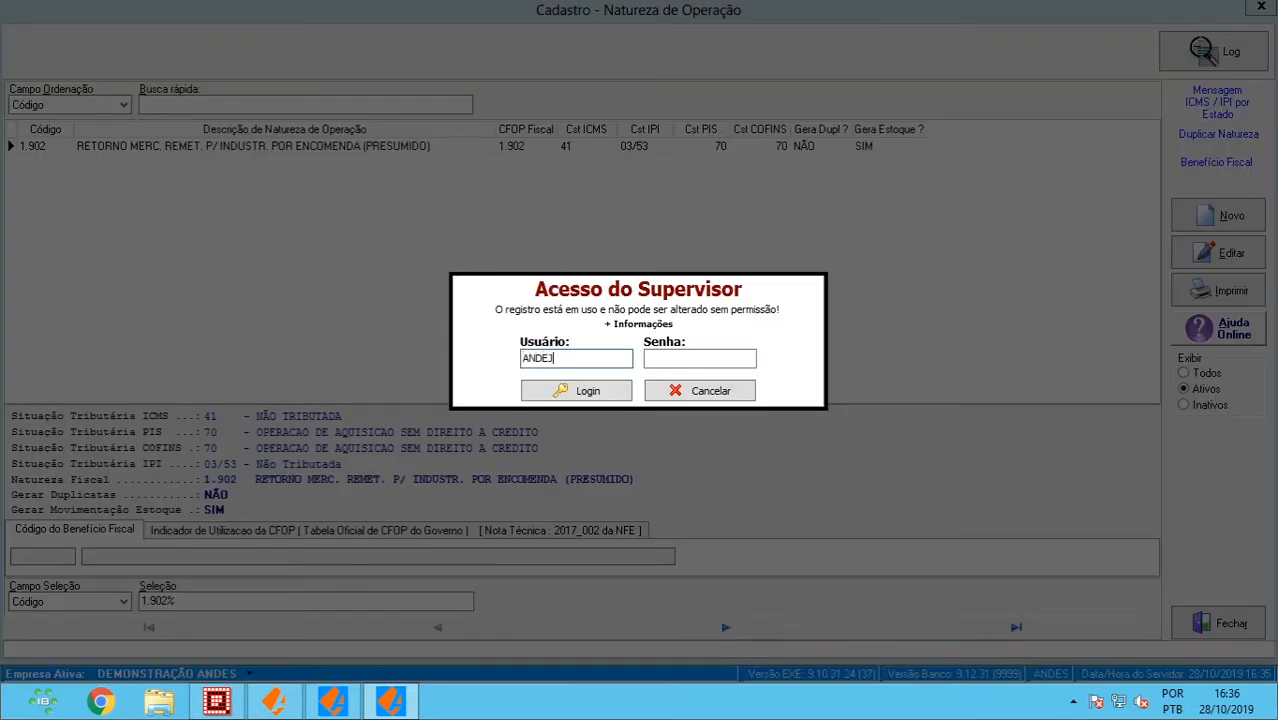
{"action": "key", "text": "BackSpace"}
{"action": "type", "text": "S"}
{"action": "key", "text": "Tab"}
{"action": "type", "text": "*****"}
{"action": "key", "text": "Return"}
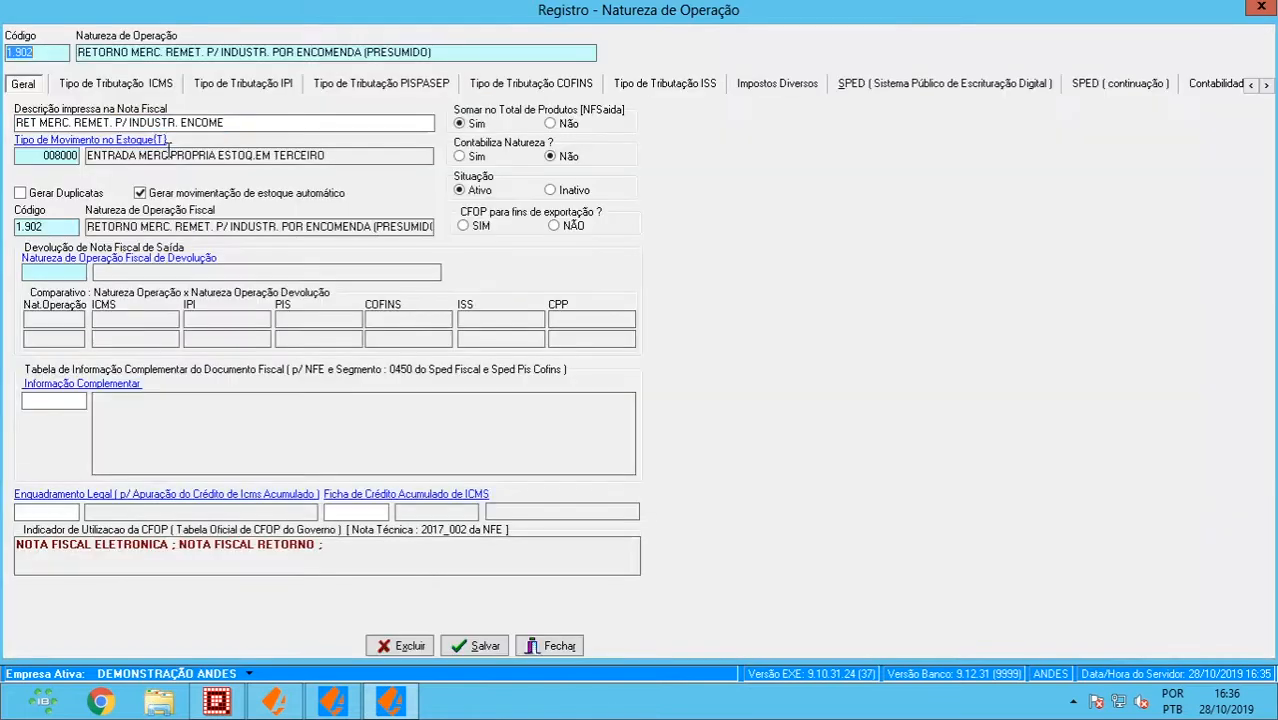
- Bring up the stock movement types list from linked movement 008000 and scroll to code 8000
{"action": "left_click_drag", "start_coordinate": [95, 156], "coordinate": [341, 160]}
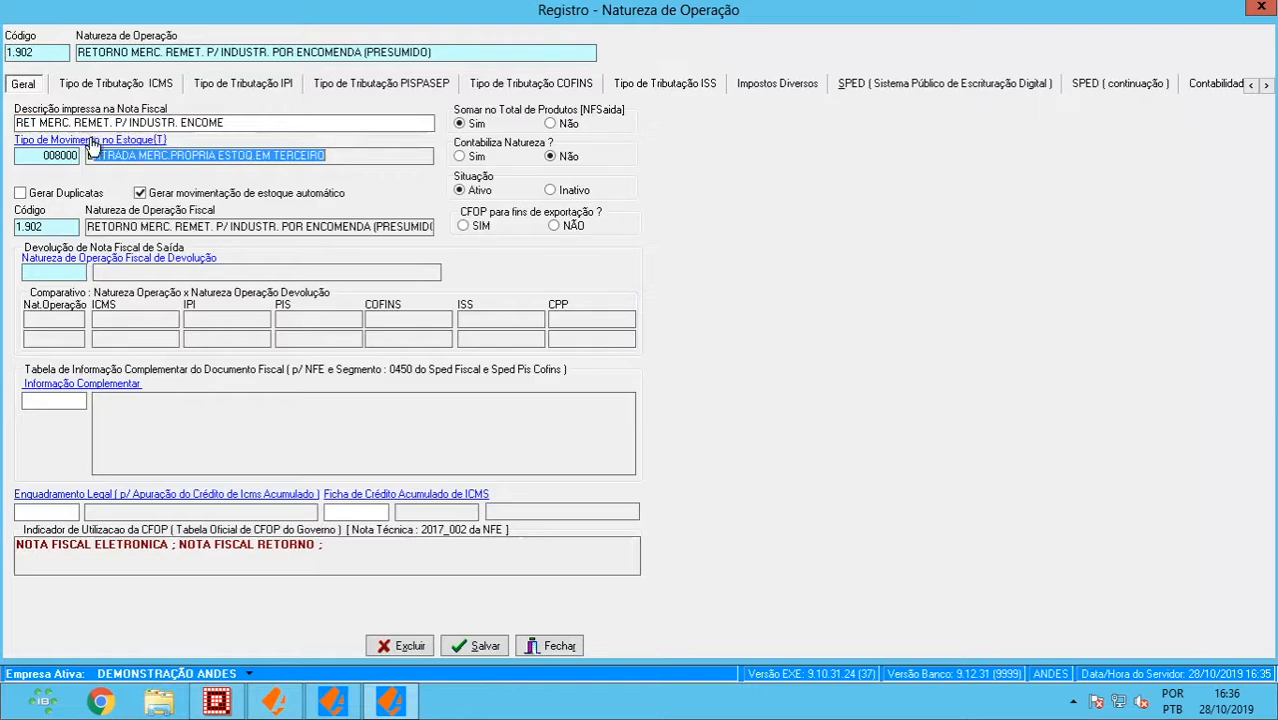
{"action": "left_click", "coordinate": [92, 145]}
{"action": "left_click_drag", "start_coordinate": [1149, 239], "coordinate": [1139, 508]}
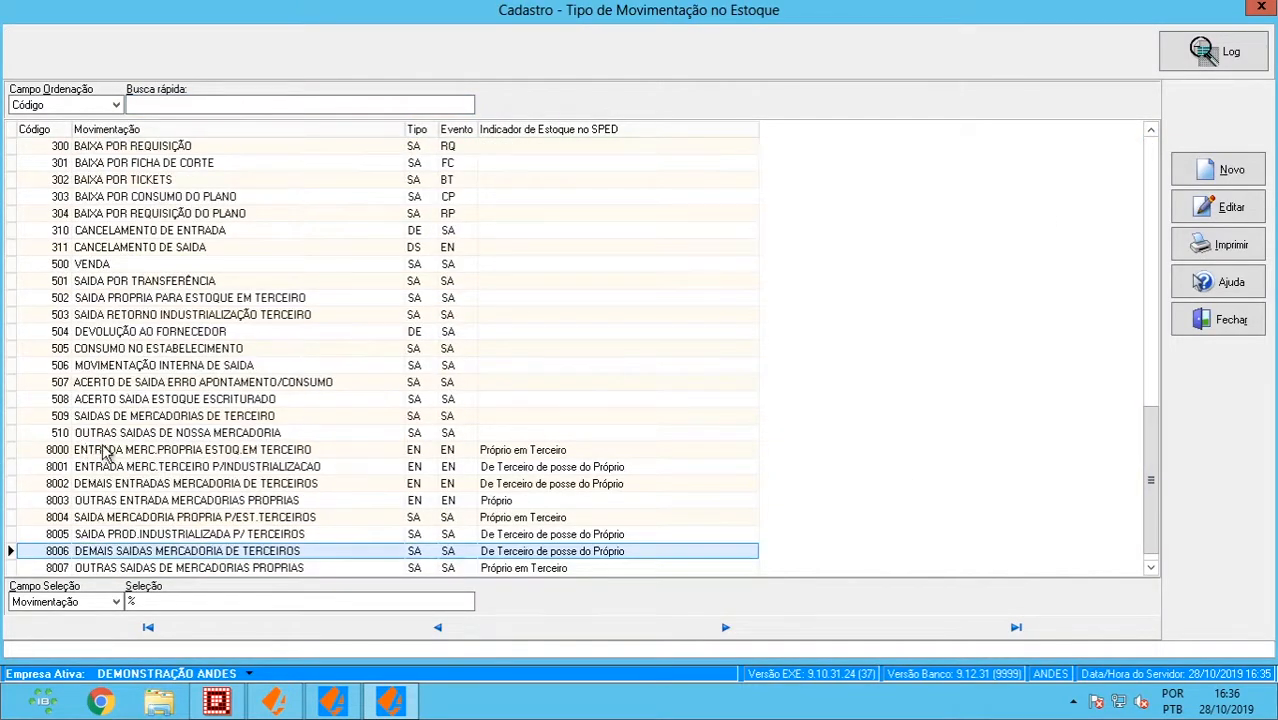
- Open stock movement type 8000 with the supervisor login, review it, and close it
{"action": "left_click", "coordinate": [105, 452]}
{"action": "double_click", "coordinate": [105, 452]}
{"action": "type", "text": "ANDES"}
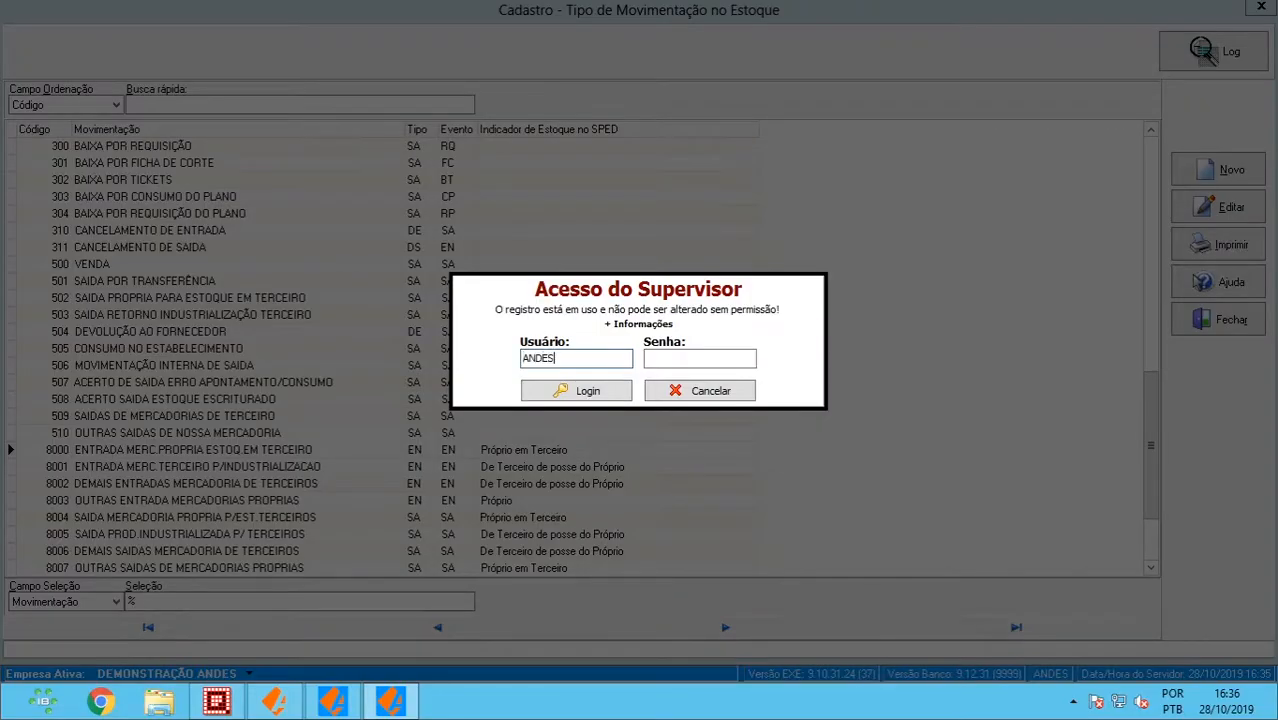
{"action": "key", "text": "Tab"}
{"action": "type", "text": "••••"}
{"action": "key", "text": "Return"}
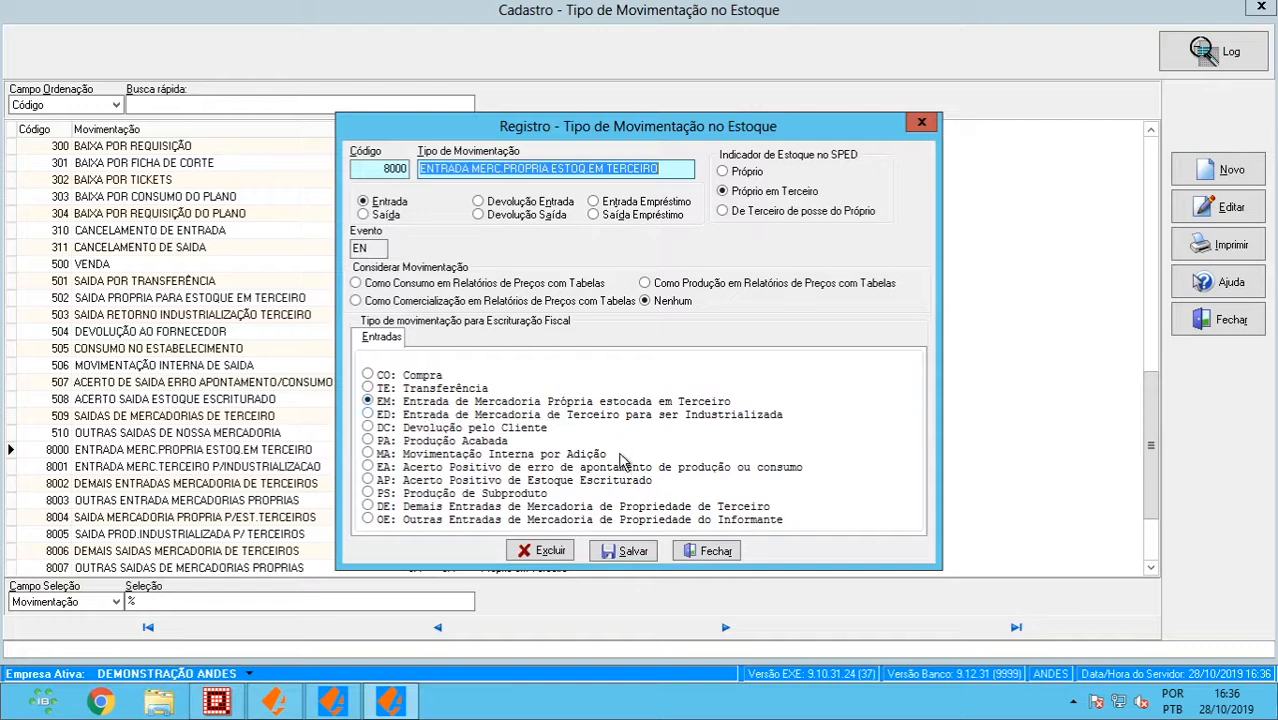
{"action": "left_click", "coordinate": [698, 560]}
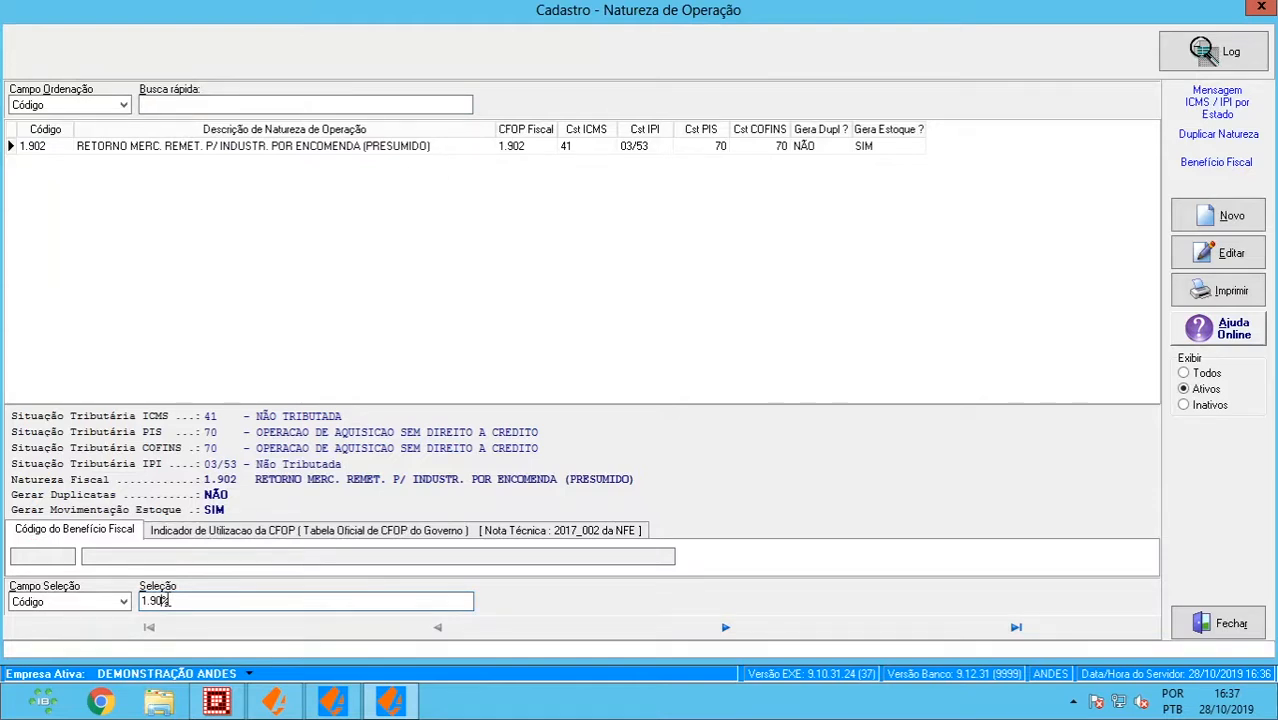
- Broaden the code filter to 1.90% and select the 1.901 record
{"action": "key", "text": "BackSpace"}
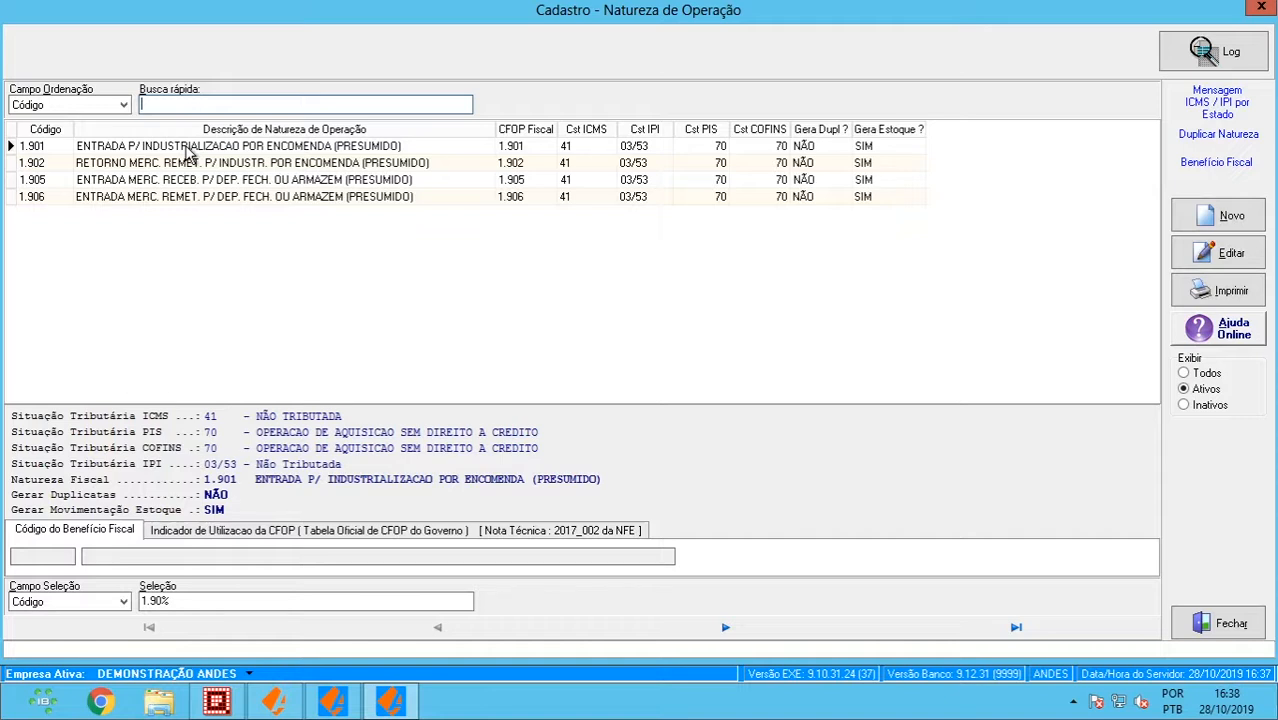
{"action": "left_click", "coordinate": [186, 150]}
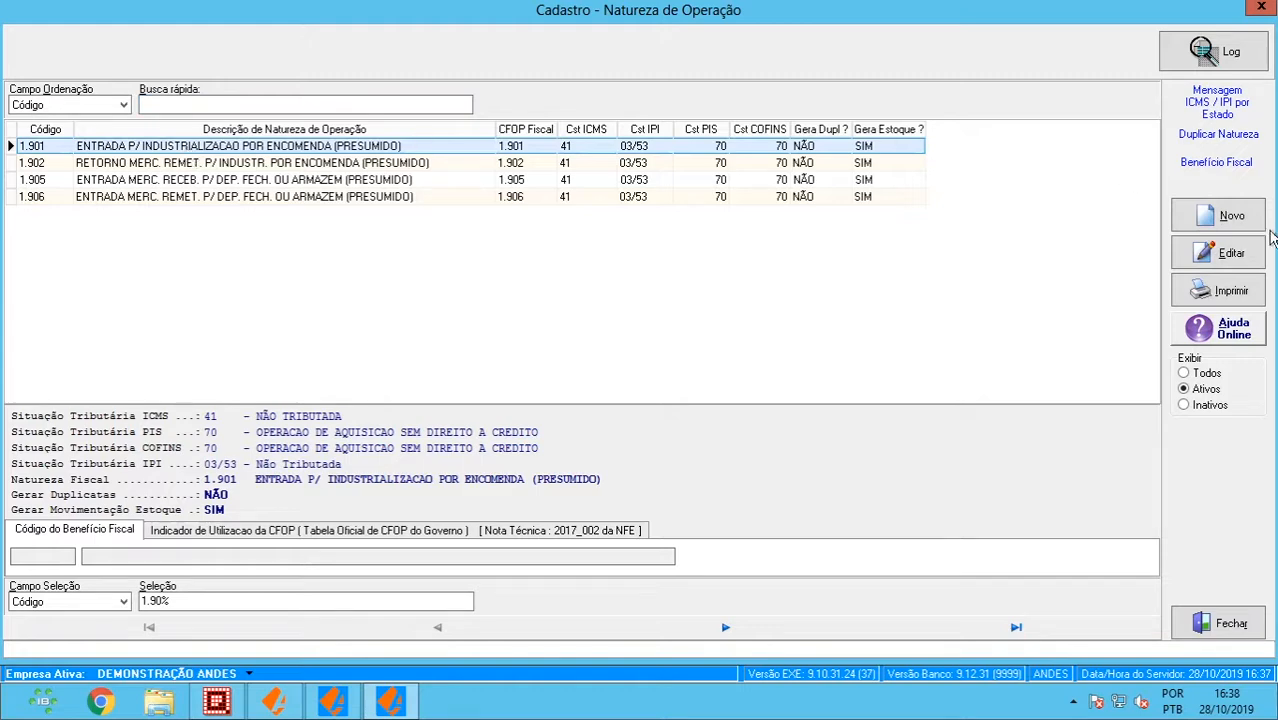
- Edit the 1.901 operation nature after logging in as supervisor ANDES
{"action": "left_click", "coordinate": [1238, 260]}
{"action": "type", "text": "ANDES"}
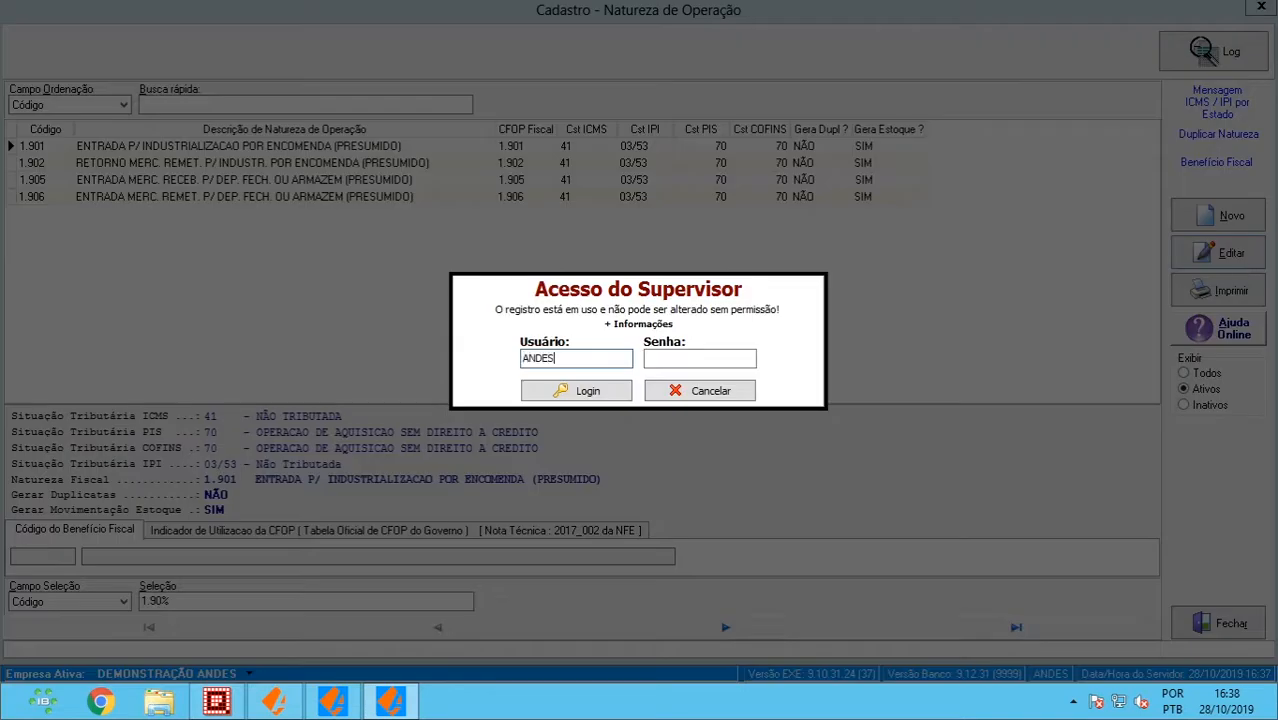
{"action": "key", "text": "Tab"}
{"action": "type", "text": "*****"}
{"action": "key", "text": "Return"}
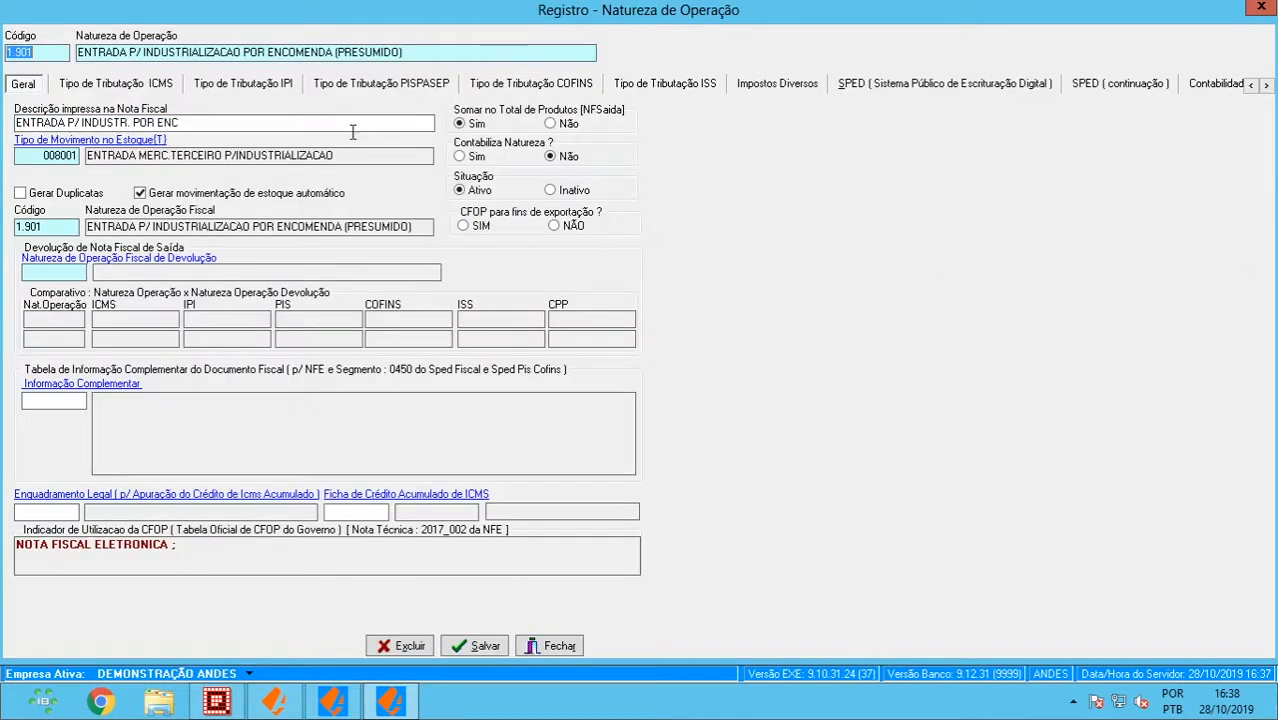
- Open the stock movement types list from the linked movement 008001
{"action": "left_click", "coordinate": [341, 158]}
{"action": "left_click_drag", "start_coordinate": [341, 158], "coordinate": [86, 164]}
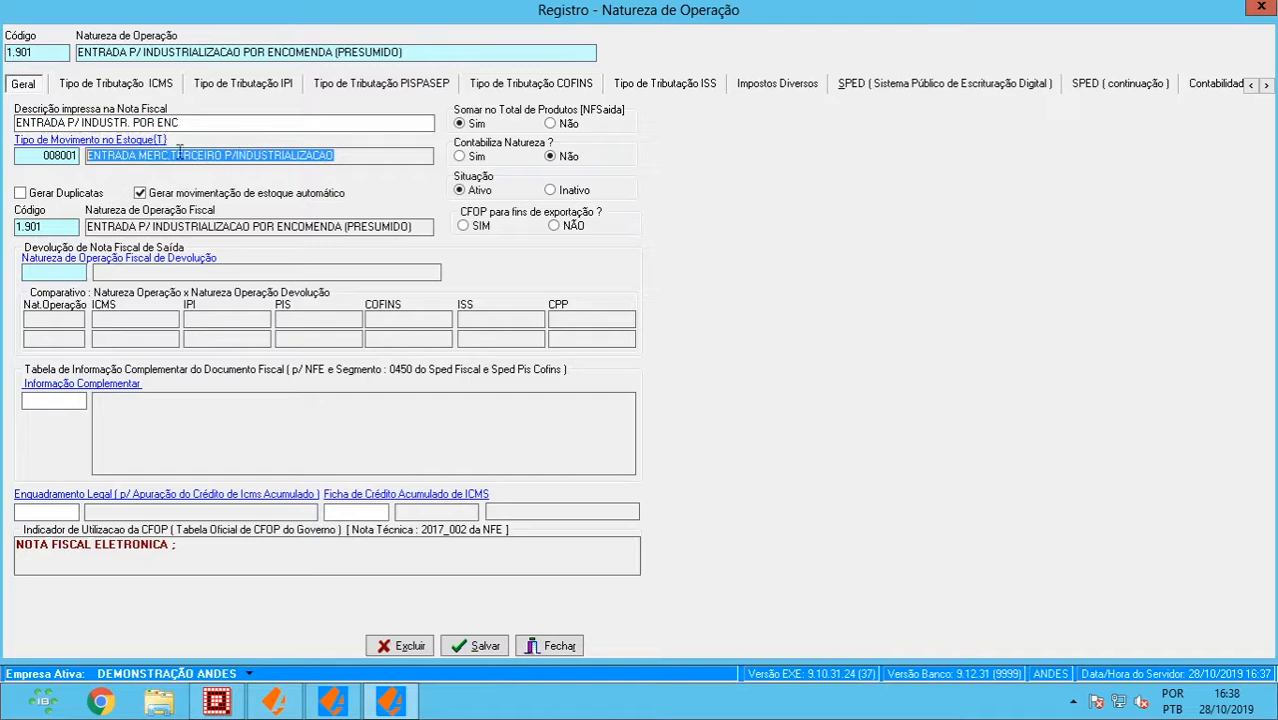
{"action": "left_click", "coordinate": [118, 148]}
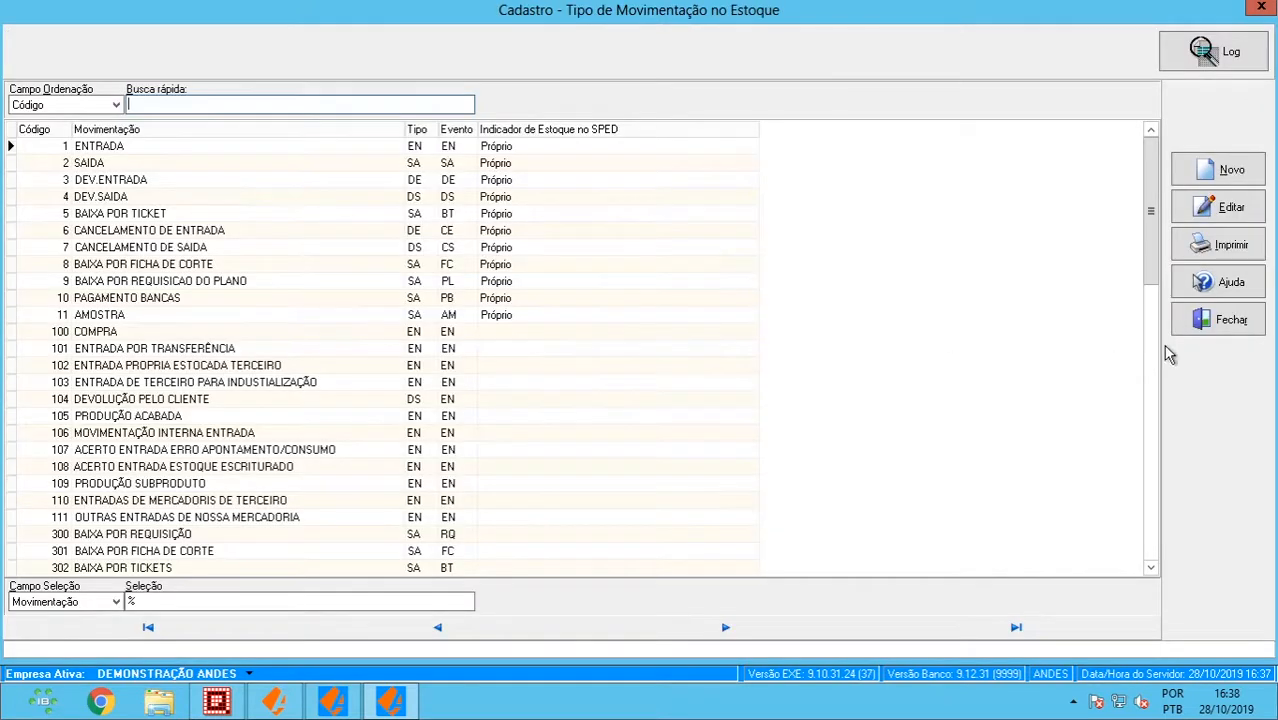
- Scroll to movement type 8001 and open it with the supervisor login
{"action": "left_click", "coordinate": [1155, 318]}
{"action": "left_click", "coordinate": [1150, 470]}
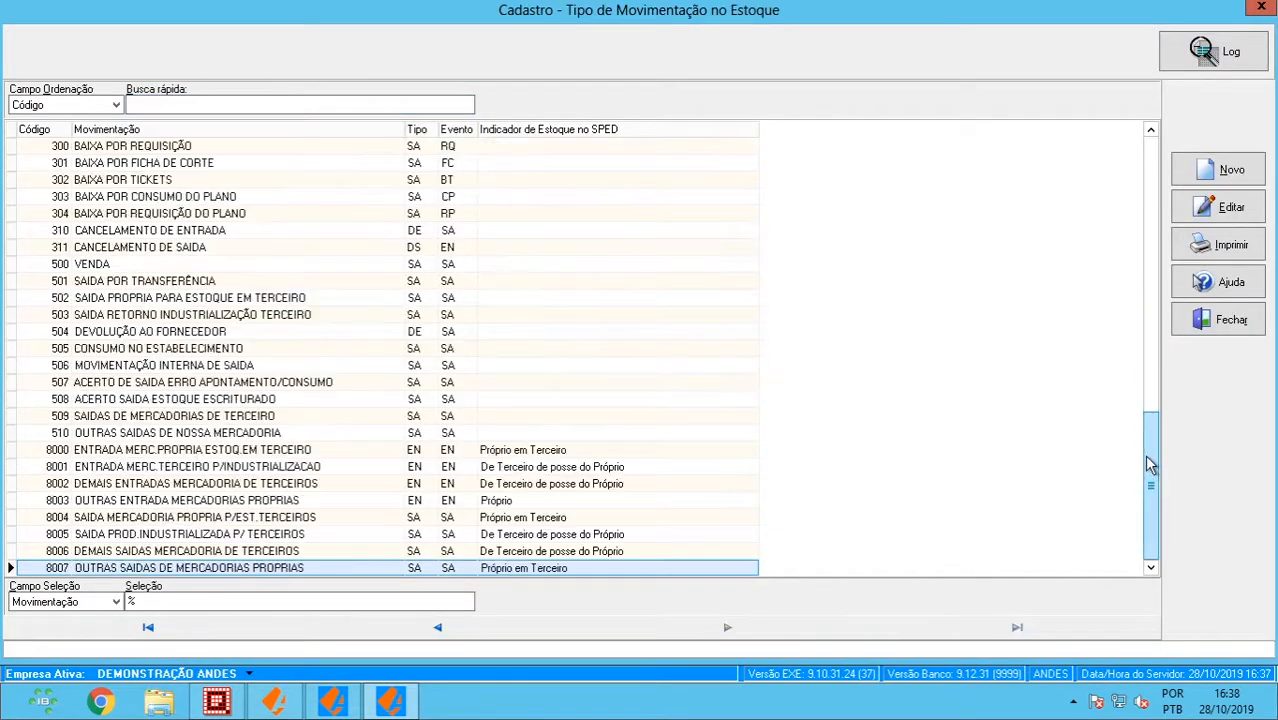
{"action": "left_click", "coordinate": [352, 467]}
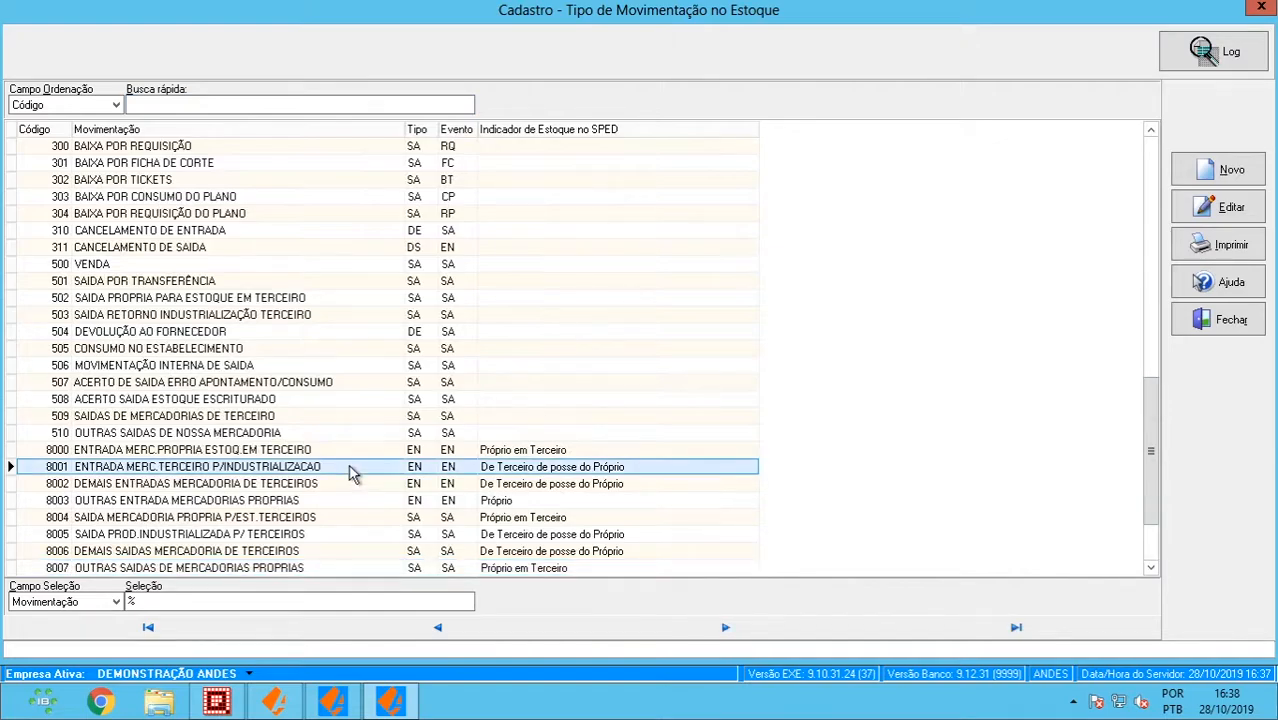
{"action": "double_click", "coordinate": [350, 467]}
{"action": "type", "text": "ANDES"}
{"action": "key", "text": "Tab"}
{"action": "type", "text": "1"}
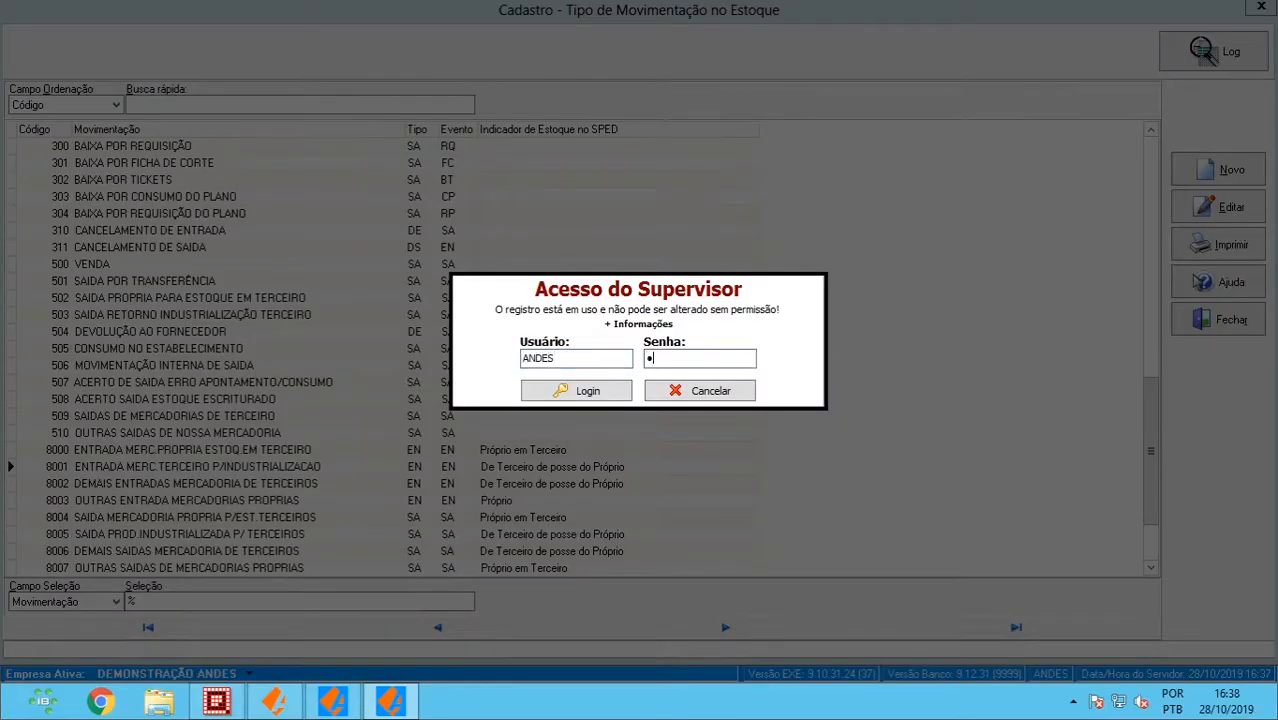
{"action": "type", "text": "234"}
{"action": "key", "text": "Return"}
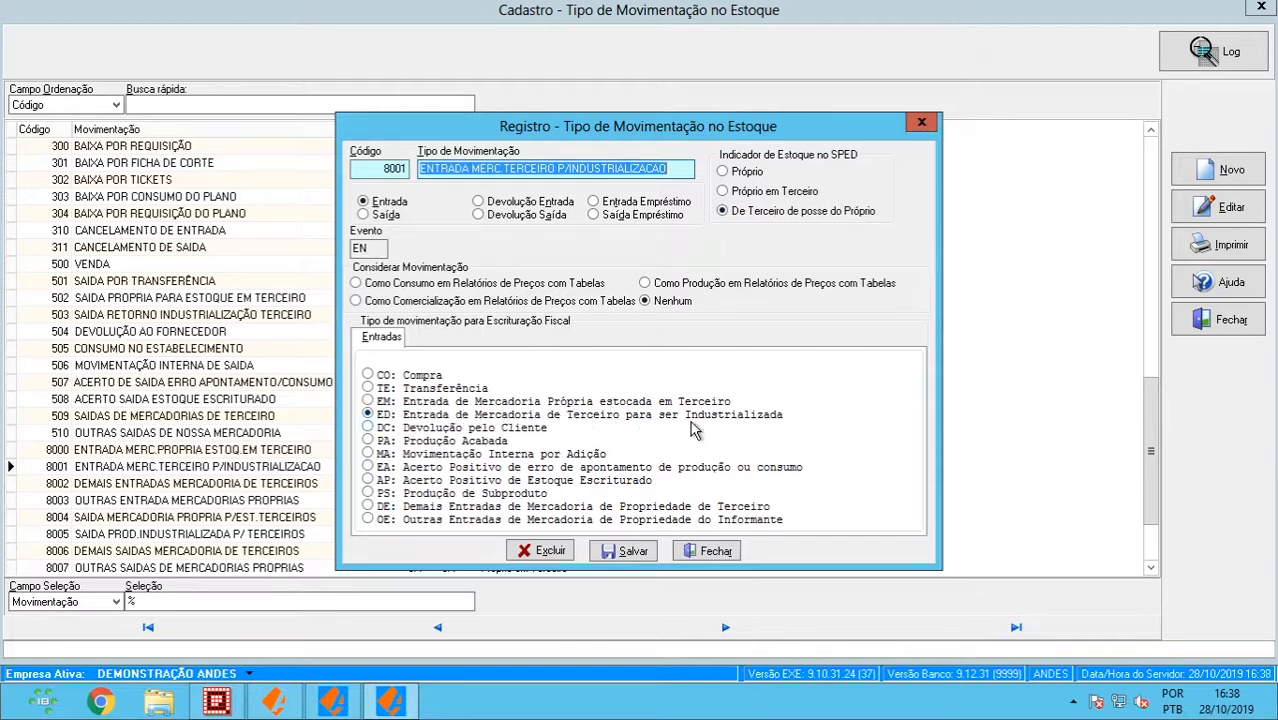
- Close the 8001 record and the movement types list, returning to the 1.901 form
{"action": "key", "text": "Escape"}
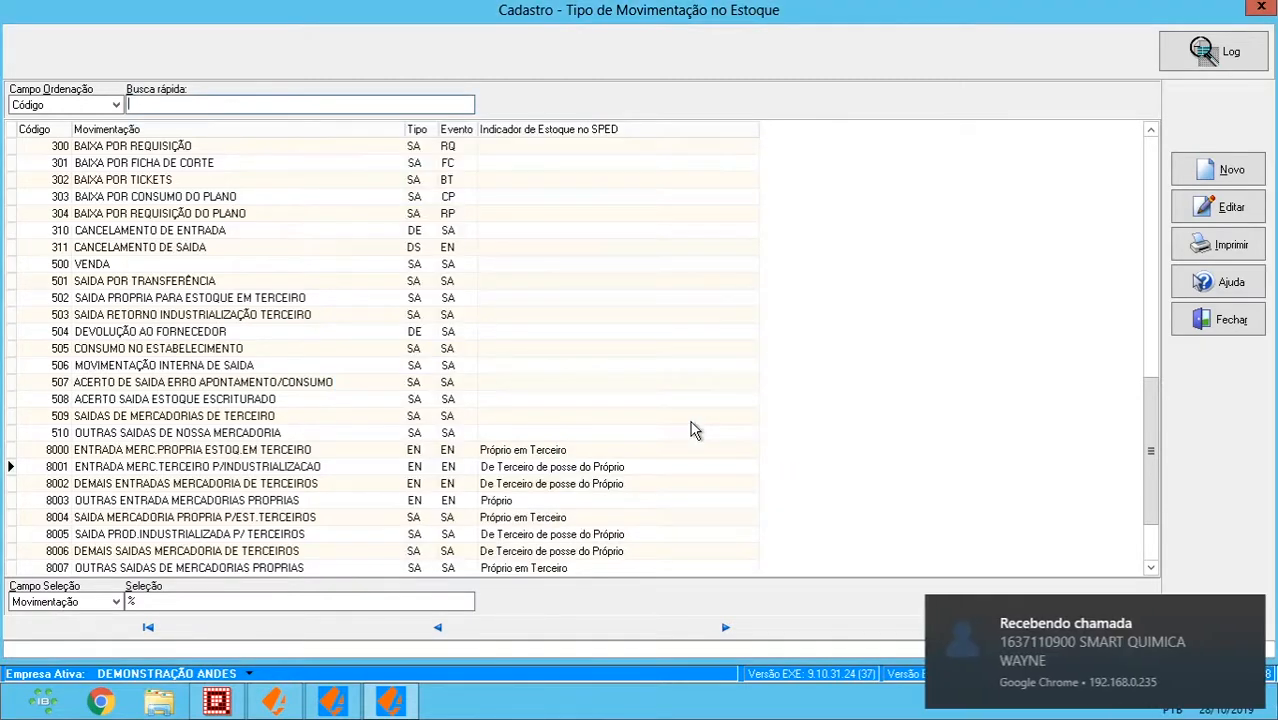
{"action": "left_click", "coordinate": [1250, 612]}
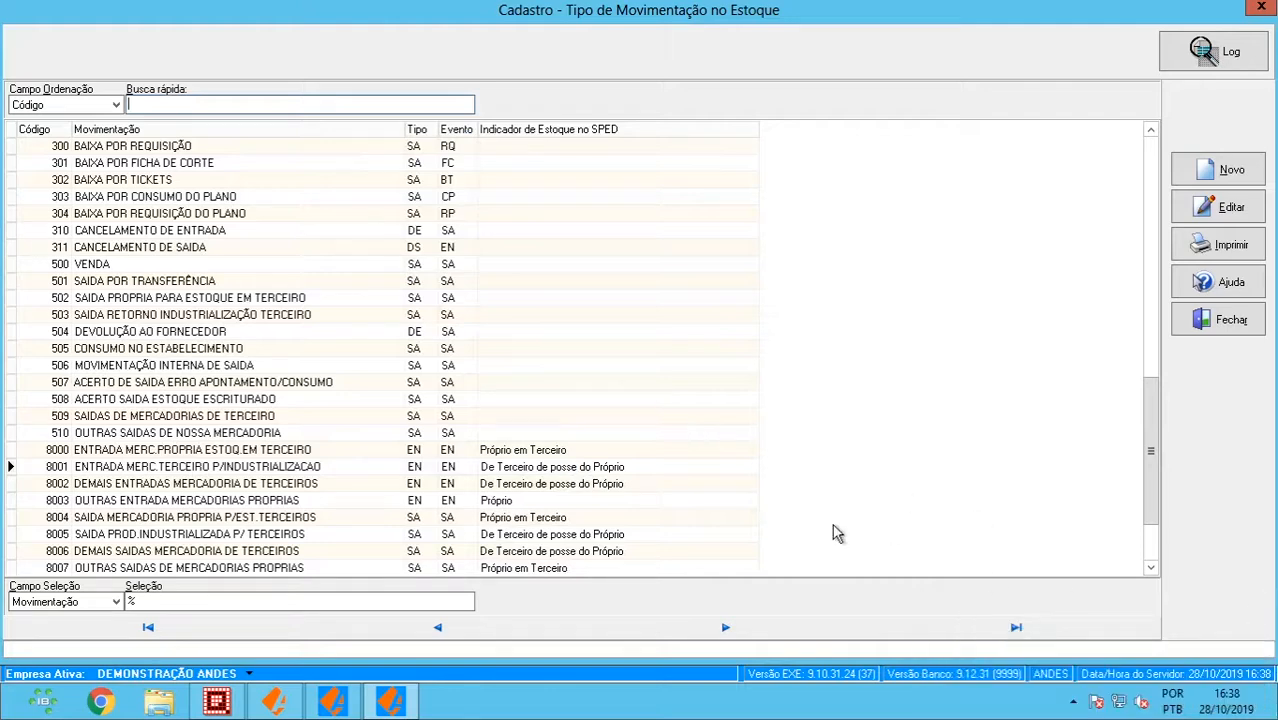
{"action": "key", "text": "Return"}
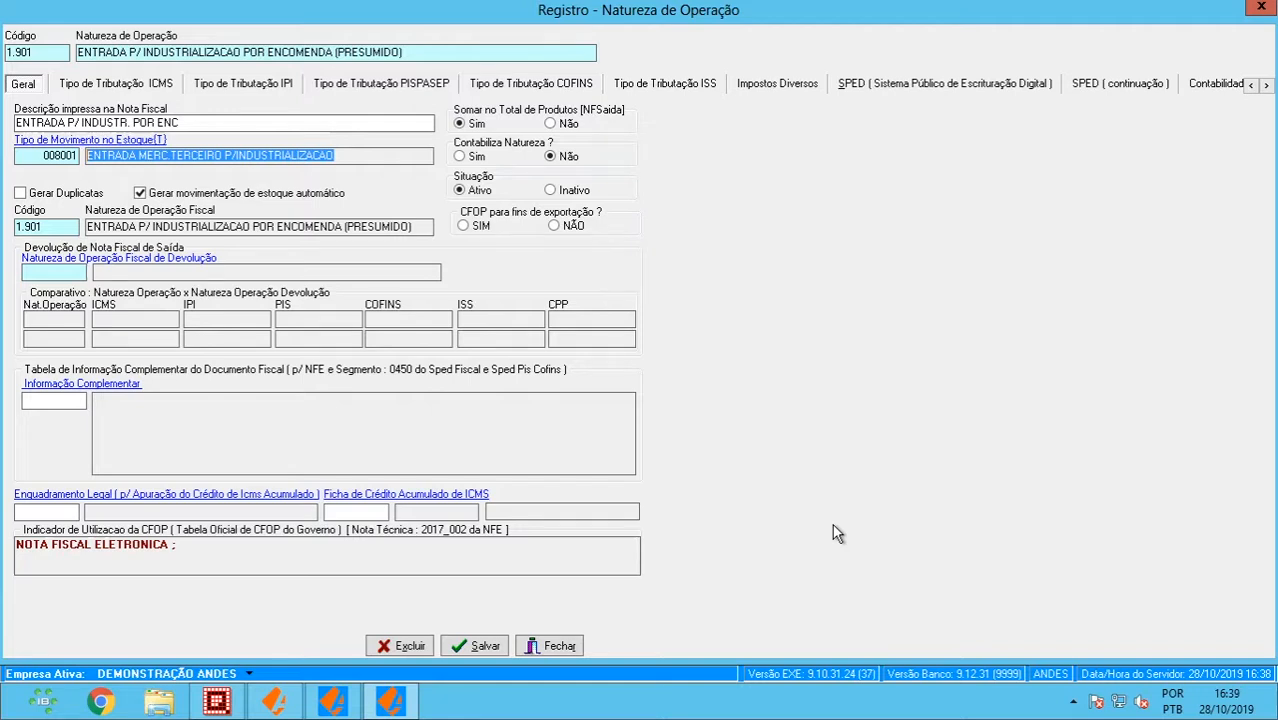
- Close the 1.901 form, refilter codes to 5.90%, and select the 5.902 return record
{"action": "key", "text": "Escape"}
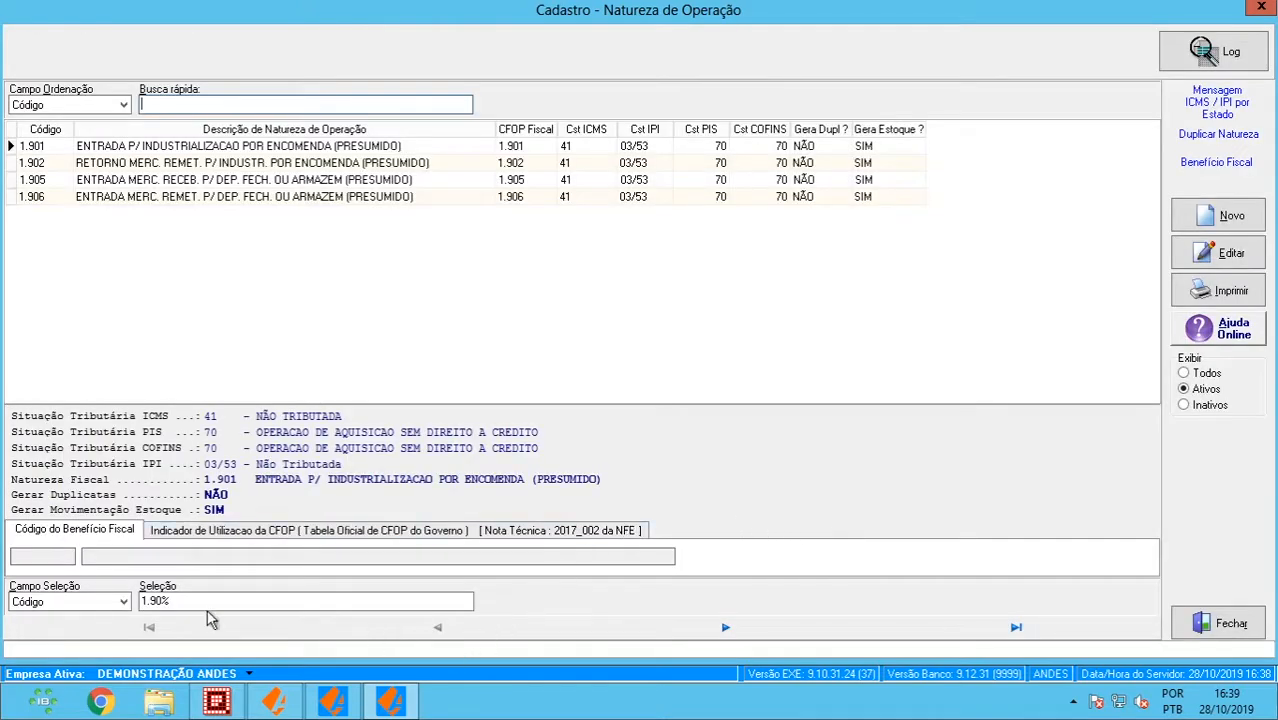
{"action": "left_click", "coordinate": [160, 601]}
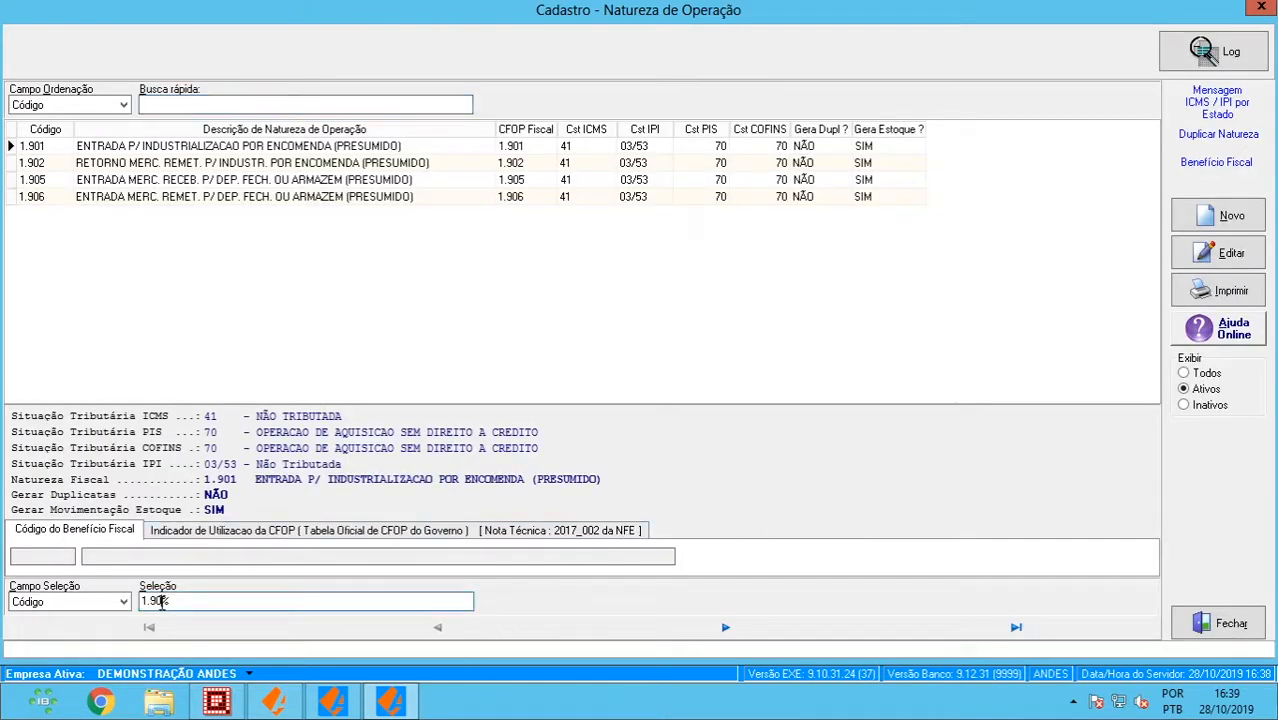
{"action": "key", "text": "BackSpace"}
{"action": "key", "text": "BackSpace"}
{"action": "key", "text": "BackSpace"}
{"action": "key", "text": "BackSpace"}
{"action": "type", "text": "5.90"}
{"action": "key", "text": "Return"}
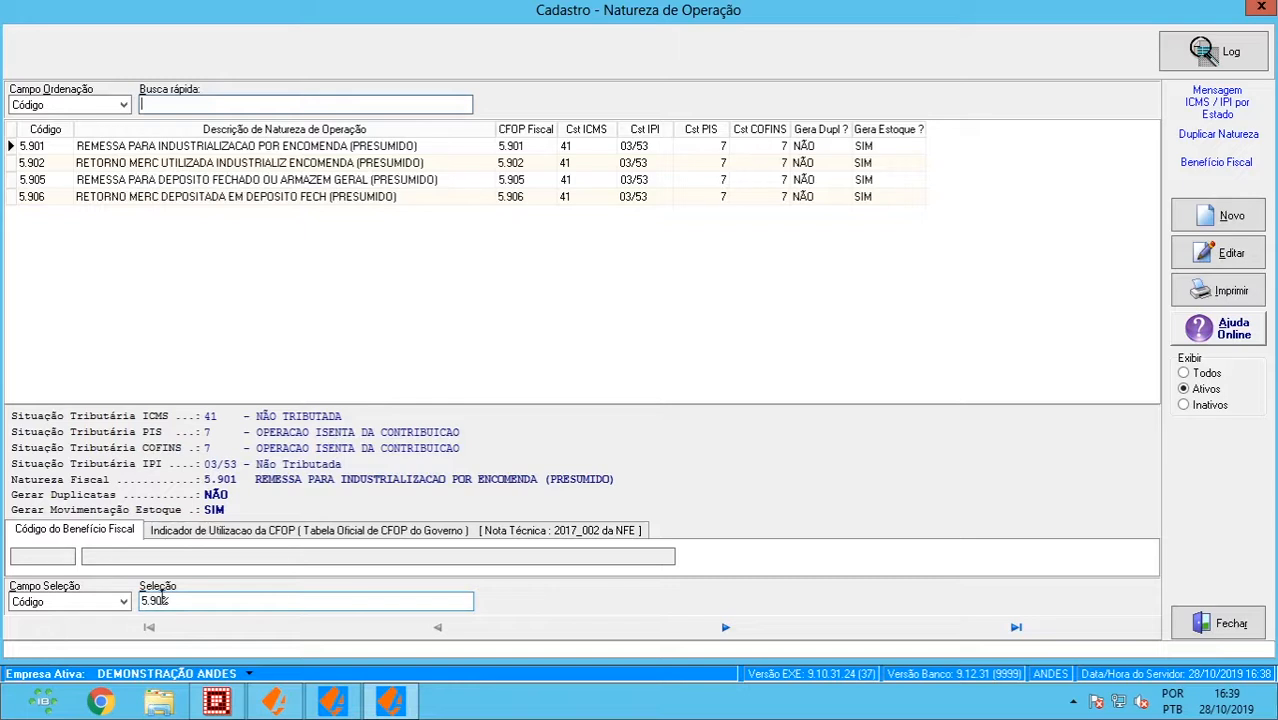
{"action": "left_click", "coordinate": [238, 168]}
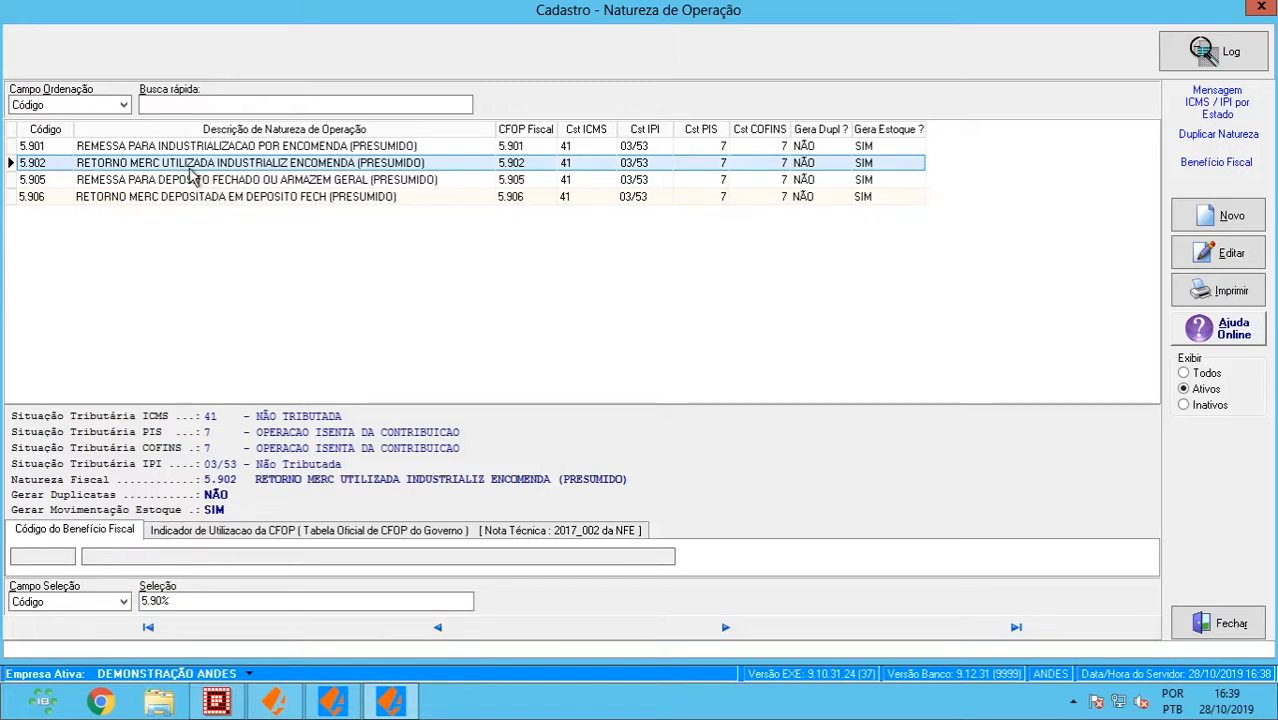
- Open operation nature 5.902 with supervisor credentials and follow its linked movement 008005 to the stock movement types list
{"action": "double_click", "coordinate": [240, 170]}
{"action": "type", "text": "ANDES"}
{"action": "key", "text": "Tab"}
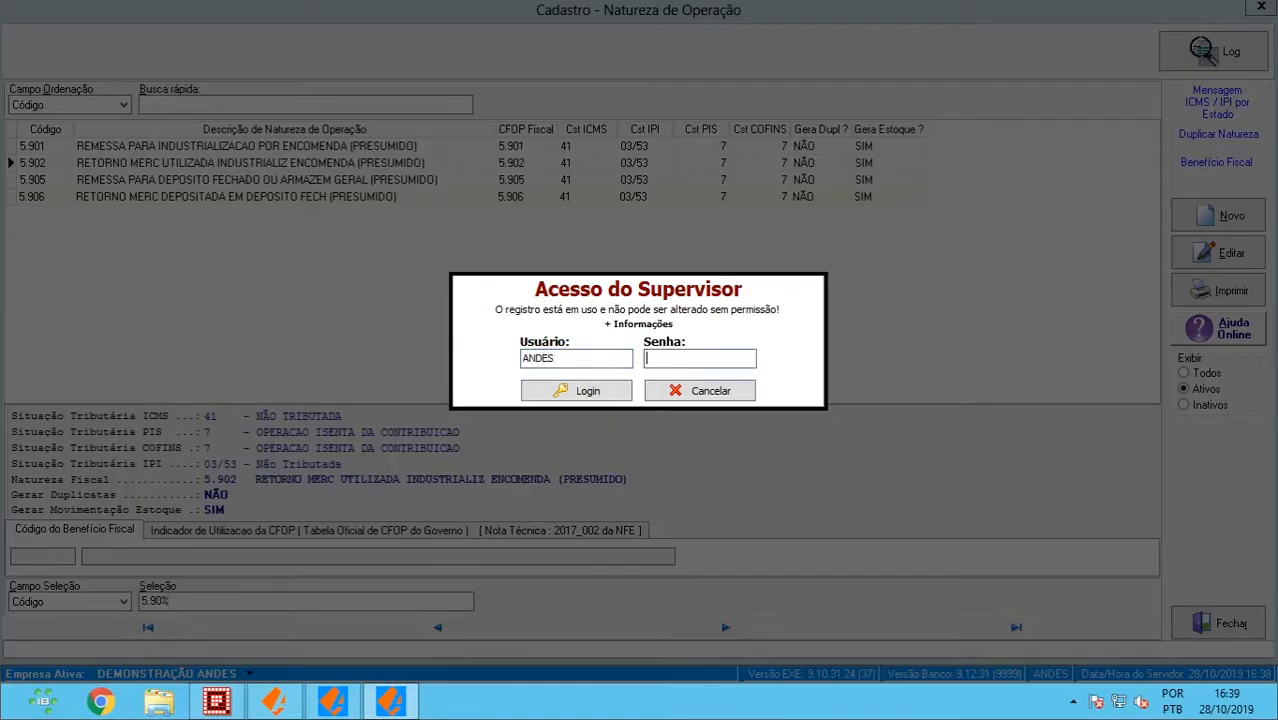
{"action": "type", "text": "*****"}
{"action": "key", "text": "Return"}
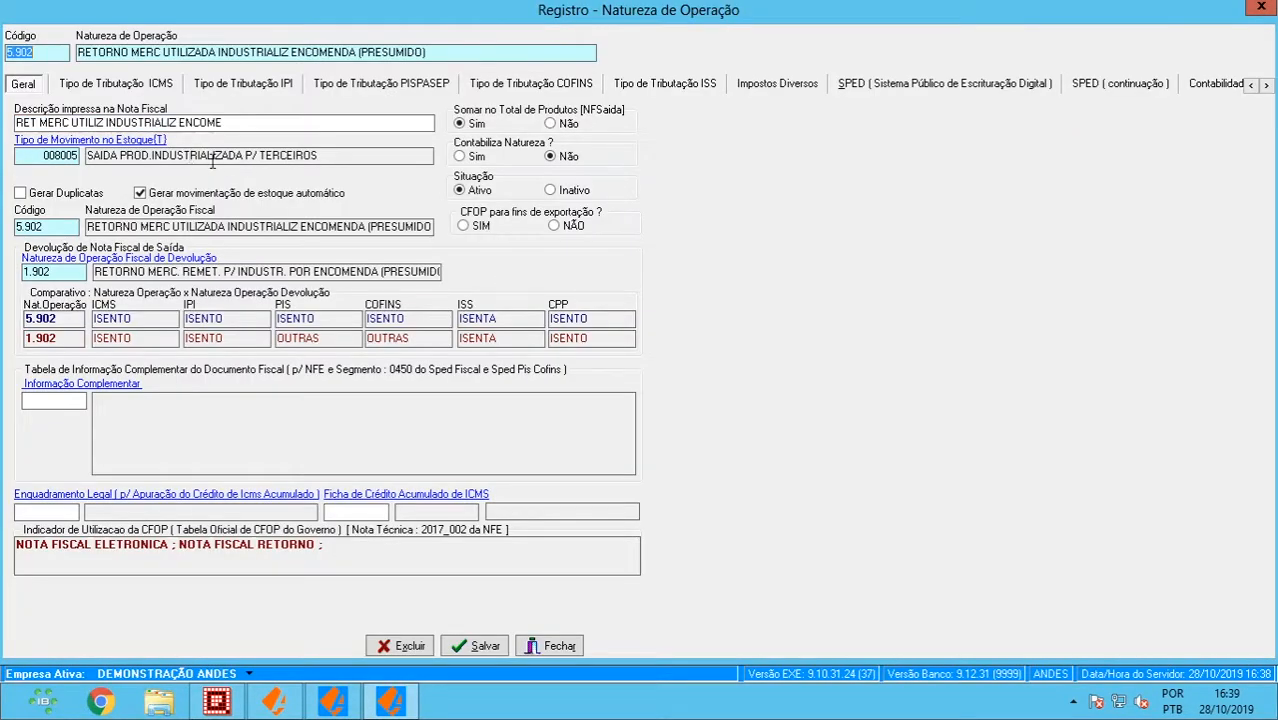
{"action": "left_click_drag", "start_coordinate": [318, 157], "coordinate": [54, 166]}
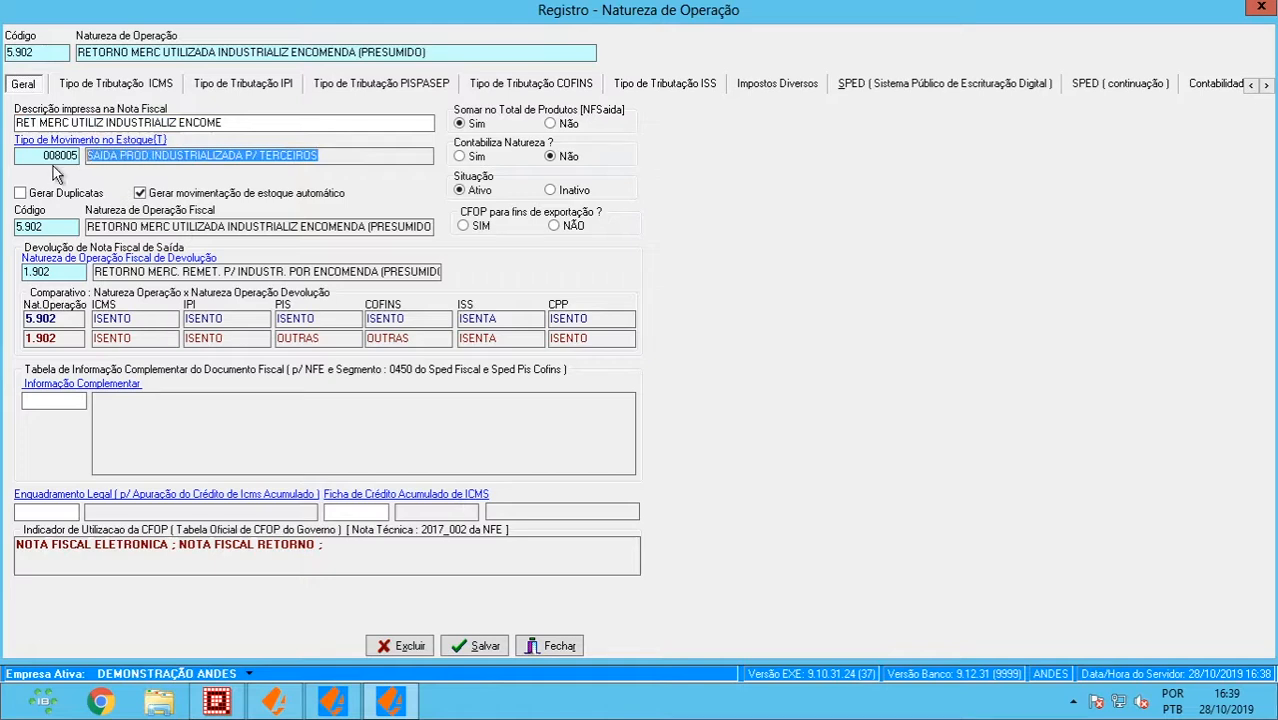
{"action": "left_click", "coordinate": [158, 146]}
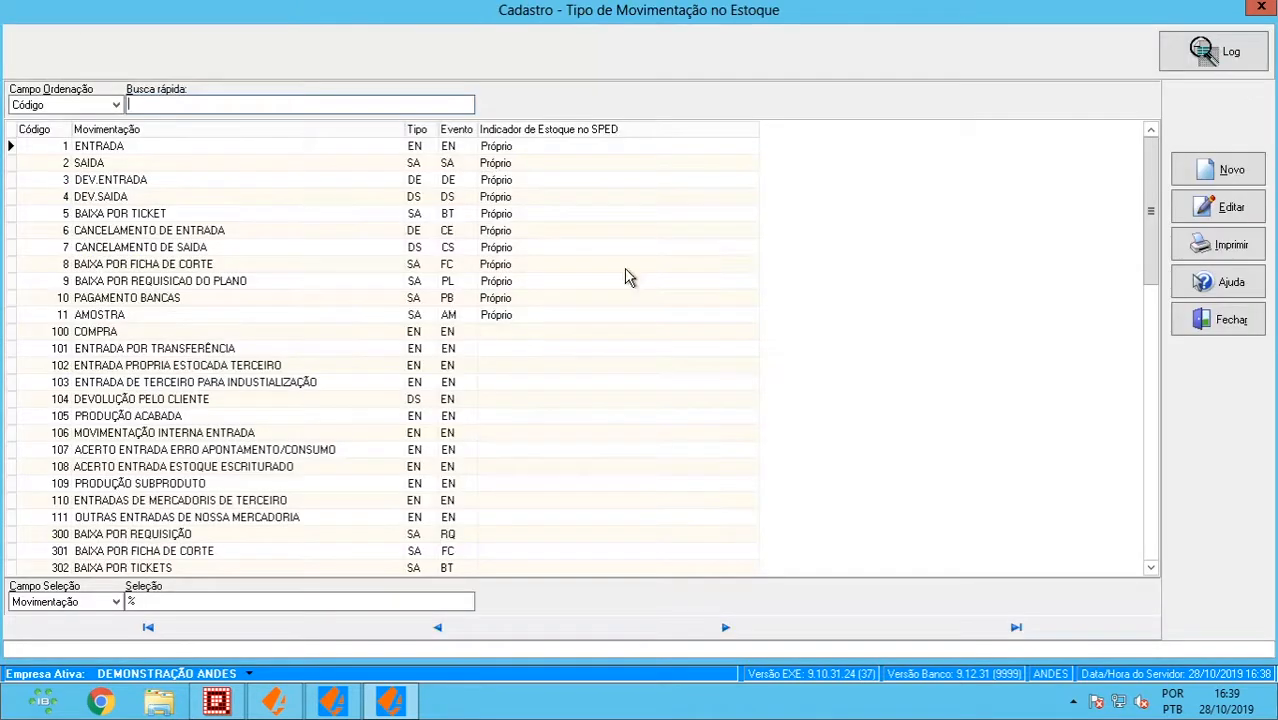
- Scroll to the bottom of the movement types list and open type 8005 with a supervisor login
{"action": "left_click_drag", "start_coordinate": [1155, 228], "coordinate": [1148, 572]}
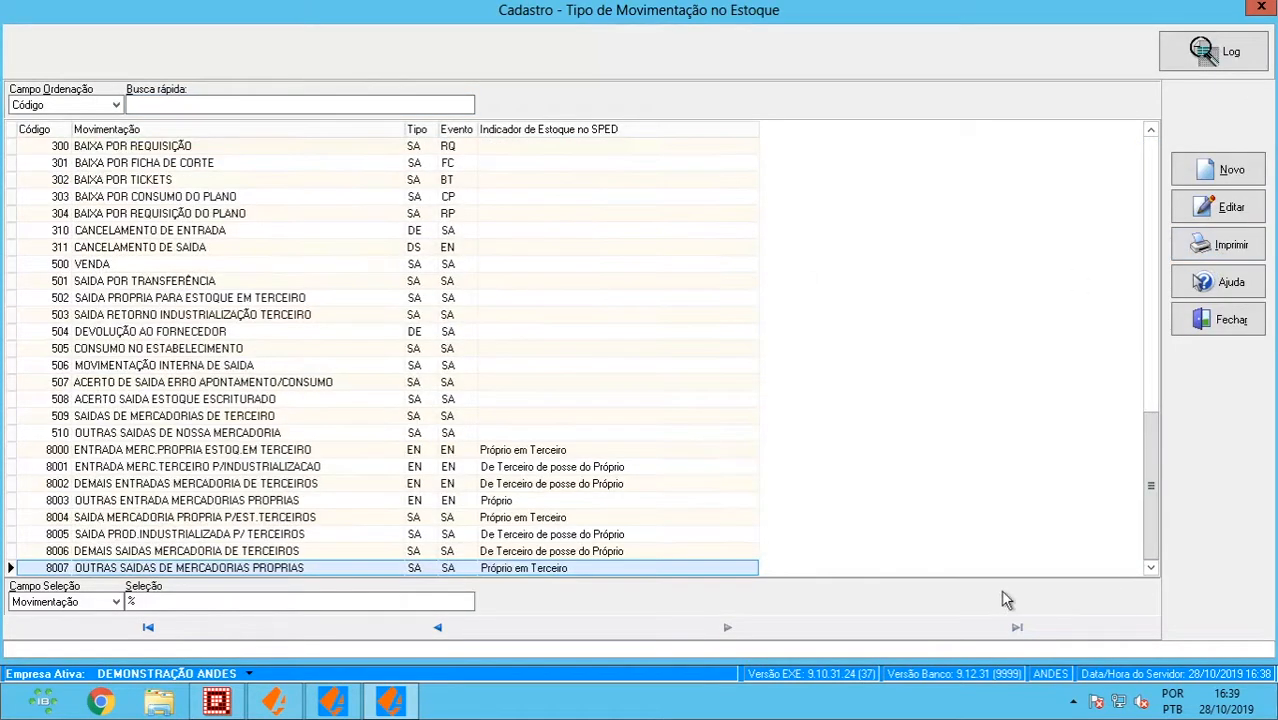
{"action": "left_click", "coordinate": [233, 537]}
{"action": "double_click", "coordinate": [233, 541]}
{"action": "type", "text": "ANDES"}
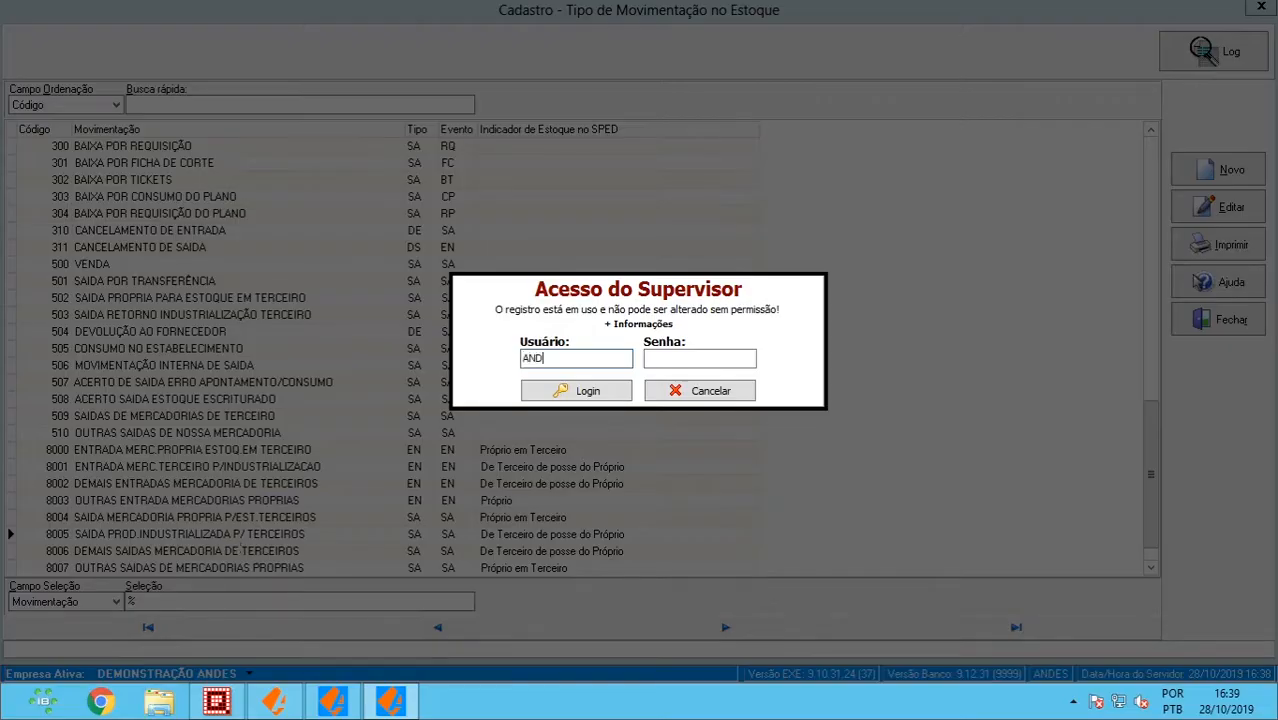
{"action": "key", "text": "Tab"}
{"action": "type", "text": "12345"}
{"action": "key", "text": "Return"}
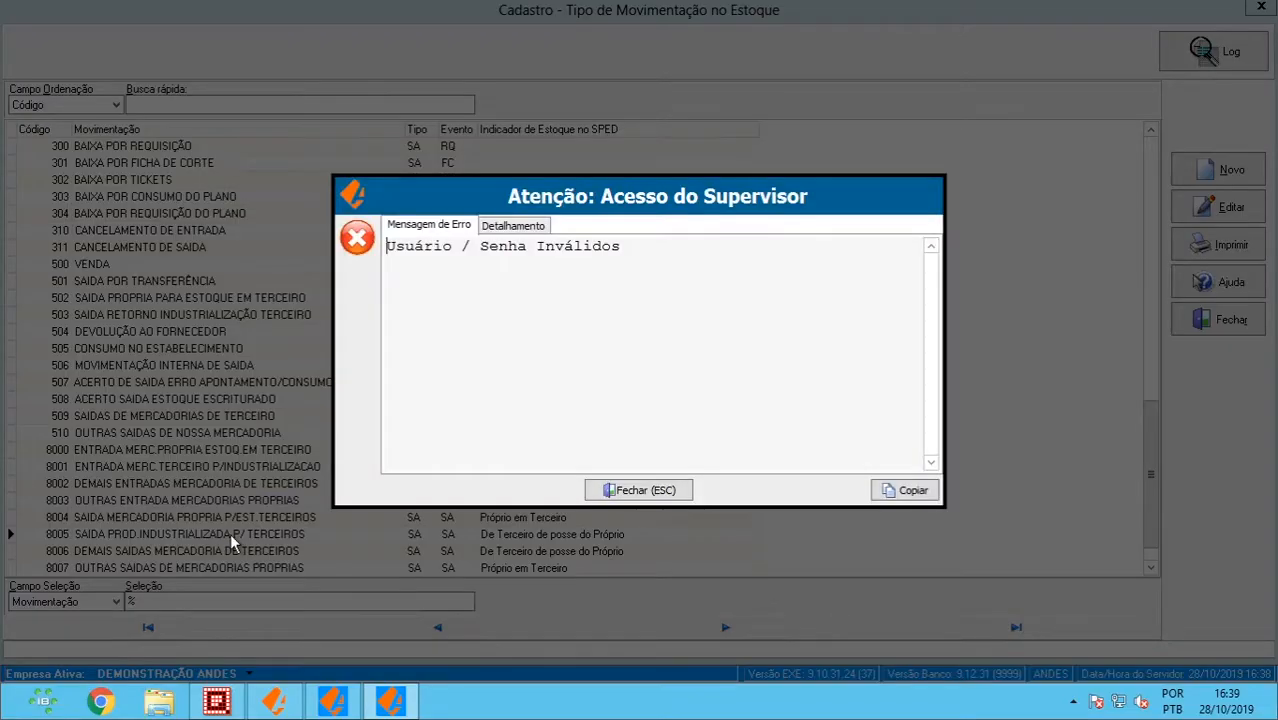
- Retry the supervisor login after the invalid-login error, review 8005's SA exit with SF fiscal type, then close it
{"action": "key", "text": "Escape"}
{"action": "type", "text": "ANDES"}
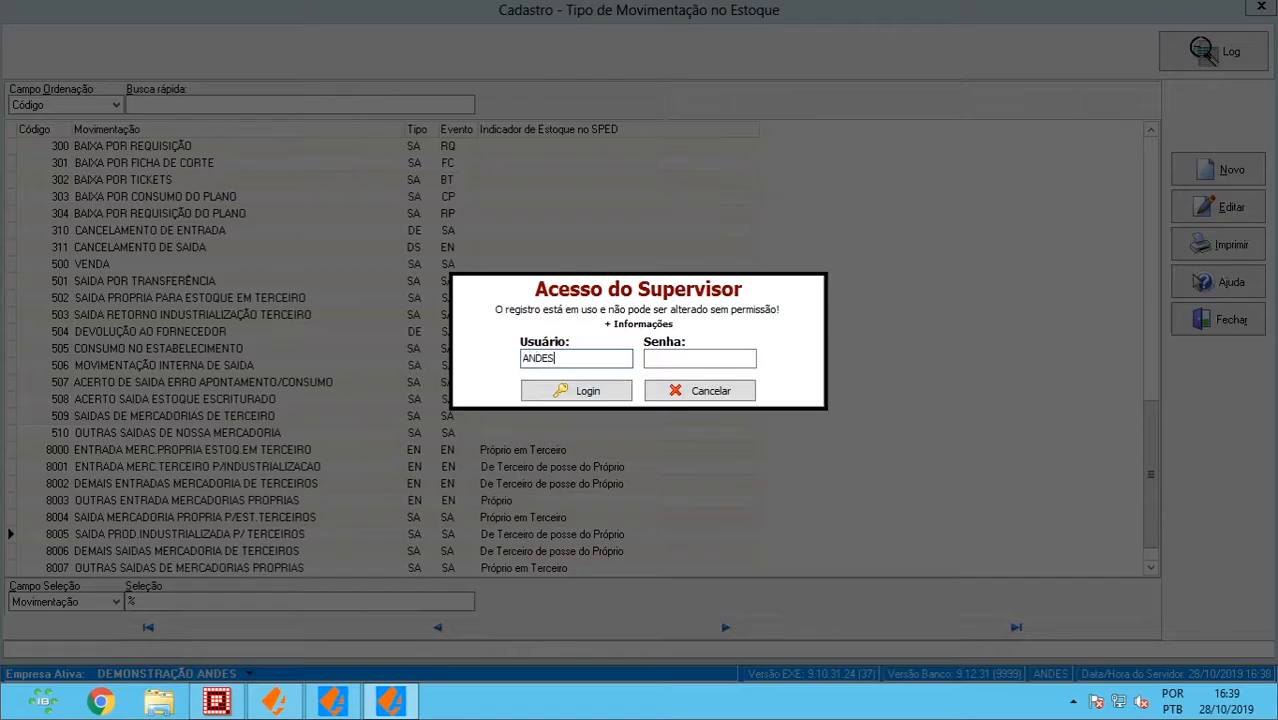
{"action": "key", "text": "Tab"}
{"action": "type", "text": "12345"}
{"action": "key", "text": "Return"}
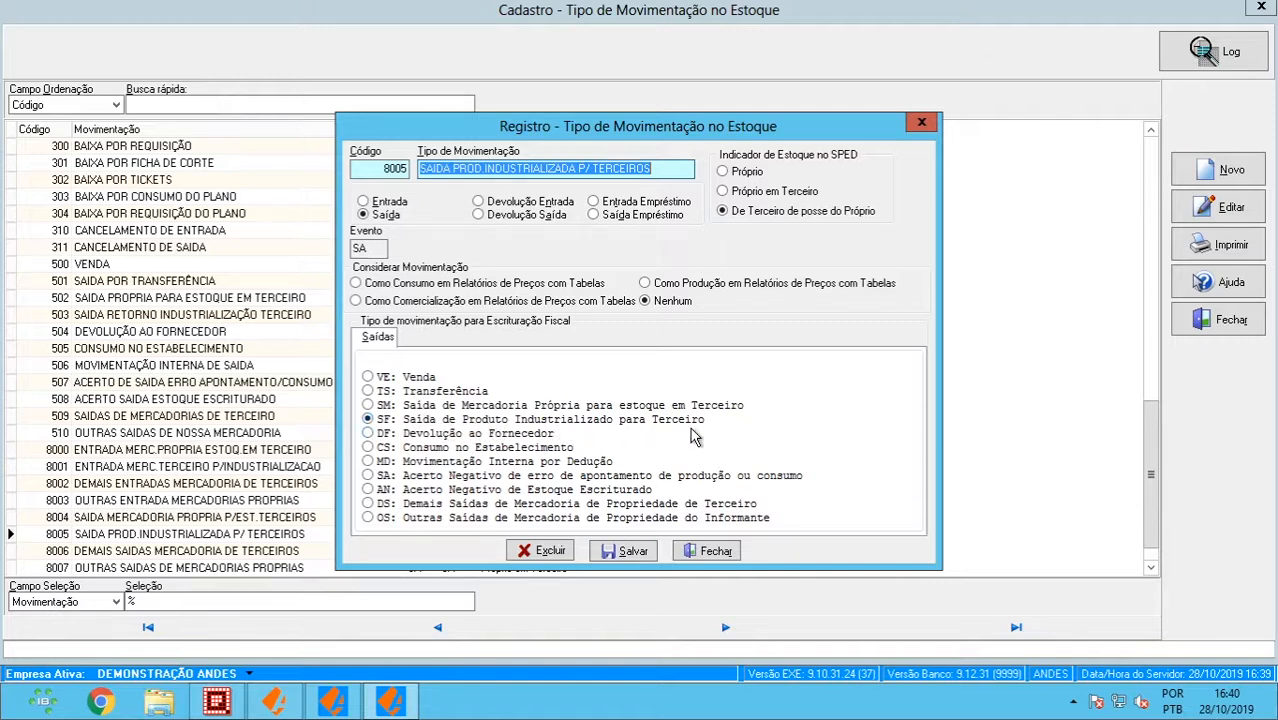
{"action": "left_click", "coordinate": [688, 555]}
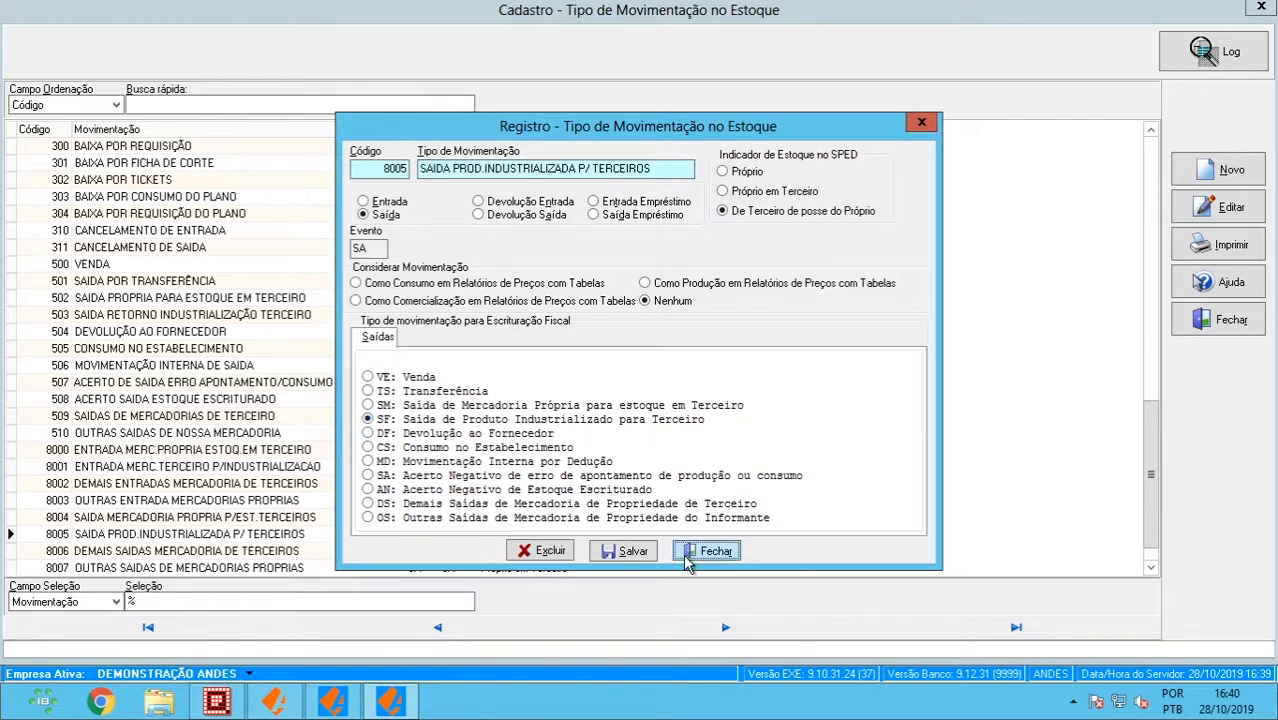